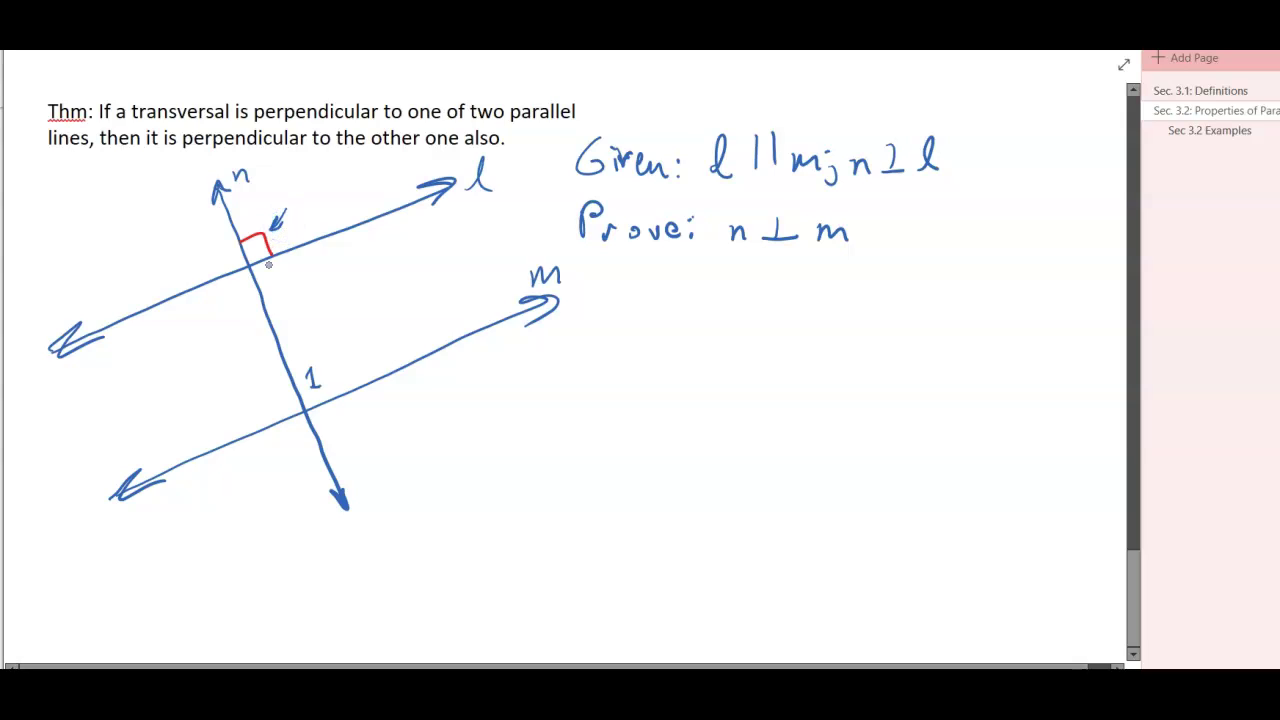
Circle angle 1 with an arrow, underline ℓ ∥ m in the Given, and start writing m∠1 under Prove
mouse_move(329, 370)
left_mouse_down()
mouse_move(286, 391)
mouse_move(321, 347)
left_mouse_up()
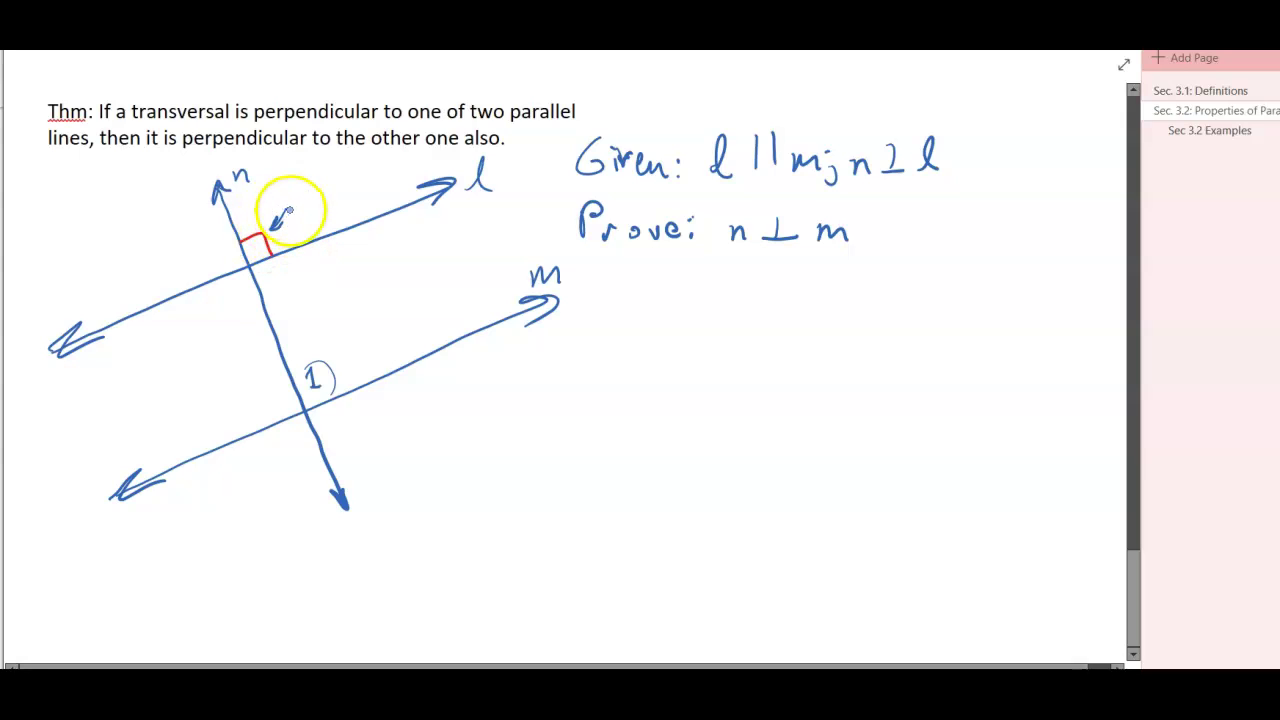
left_click_drag(341, 331, 334, 355)
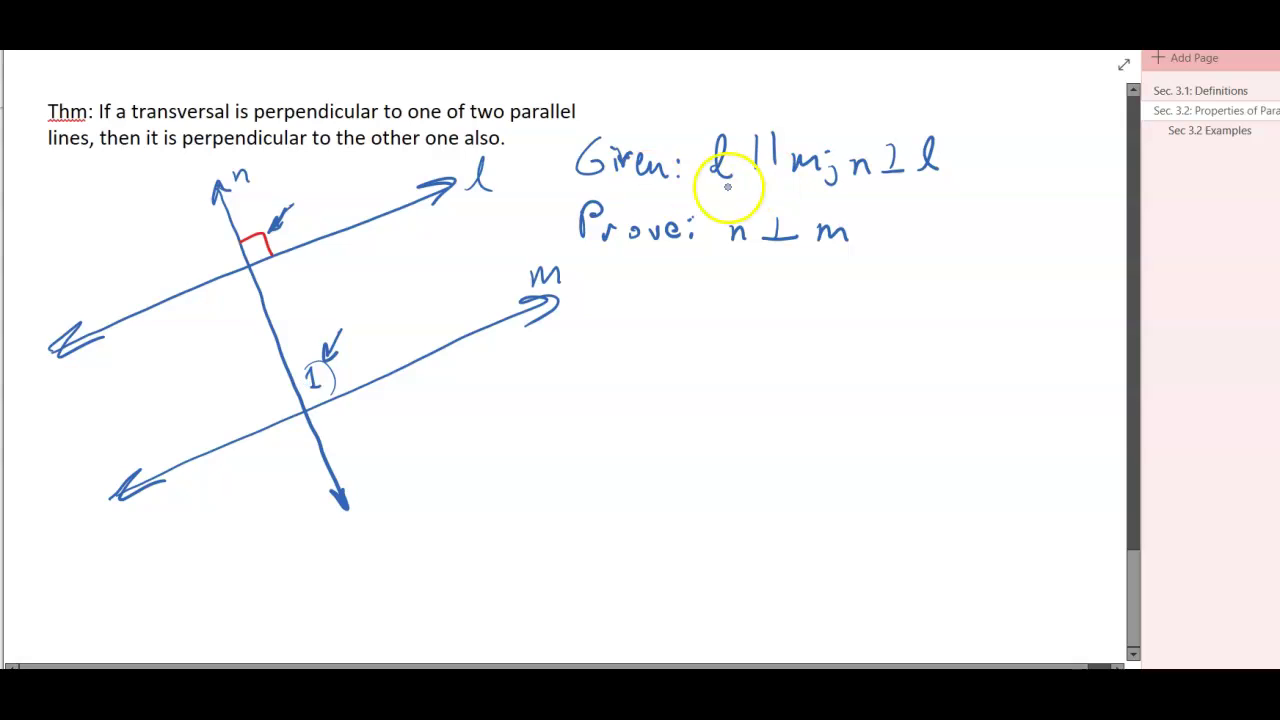
left_click_drag(712, 186, 820, 182)
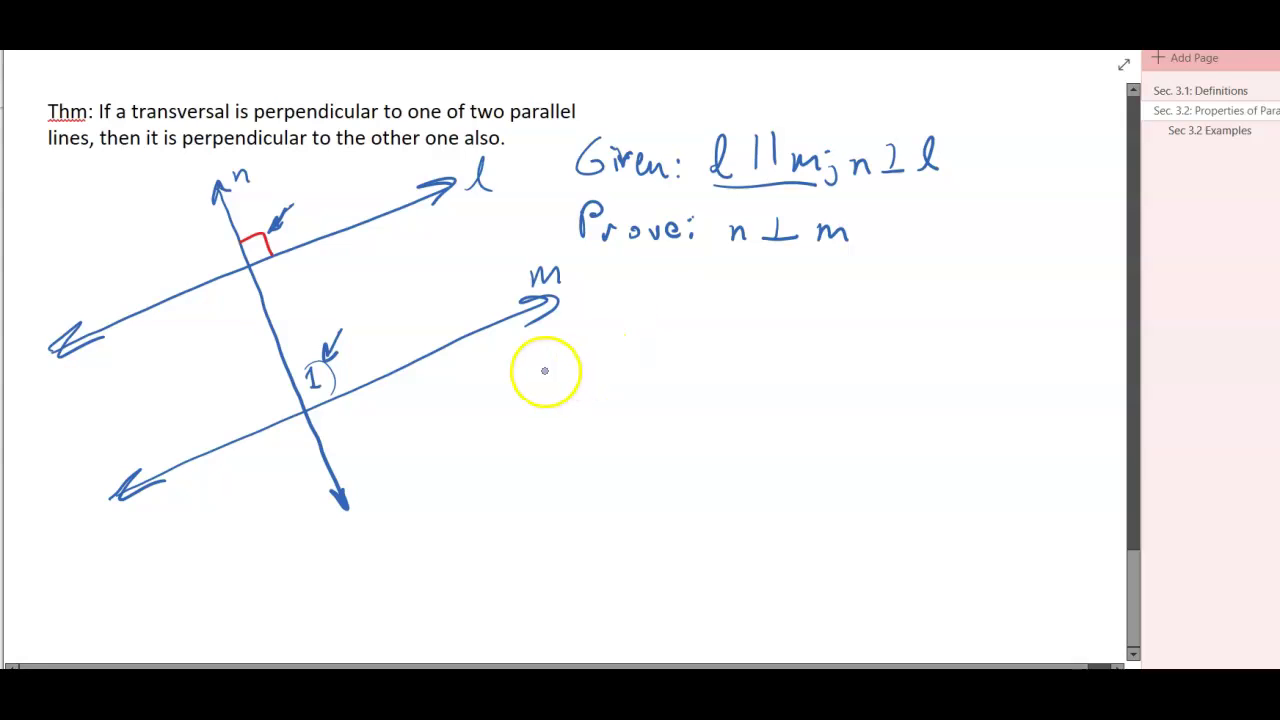
mouse_move(545, 372)
left_mouse_down()
mouse_move(636, 395)
mouse_move(662, 373)
mouse_move(720, 378)
mouse_move(742, 353)
left_mouse_up()
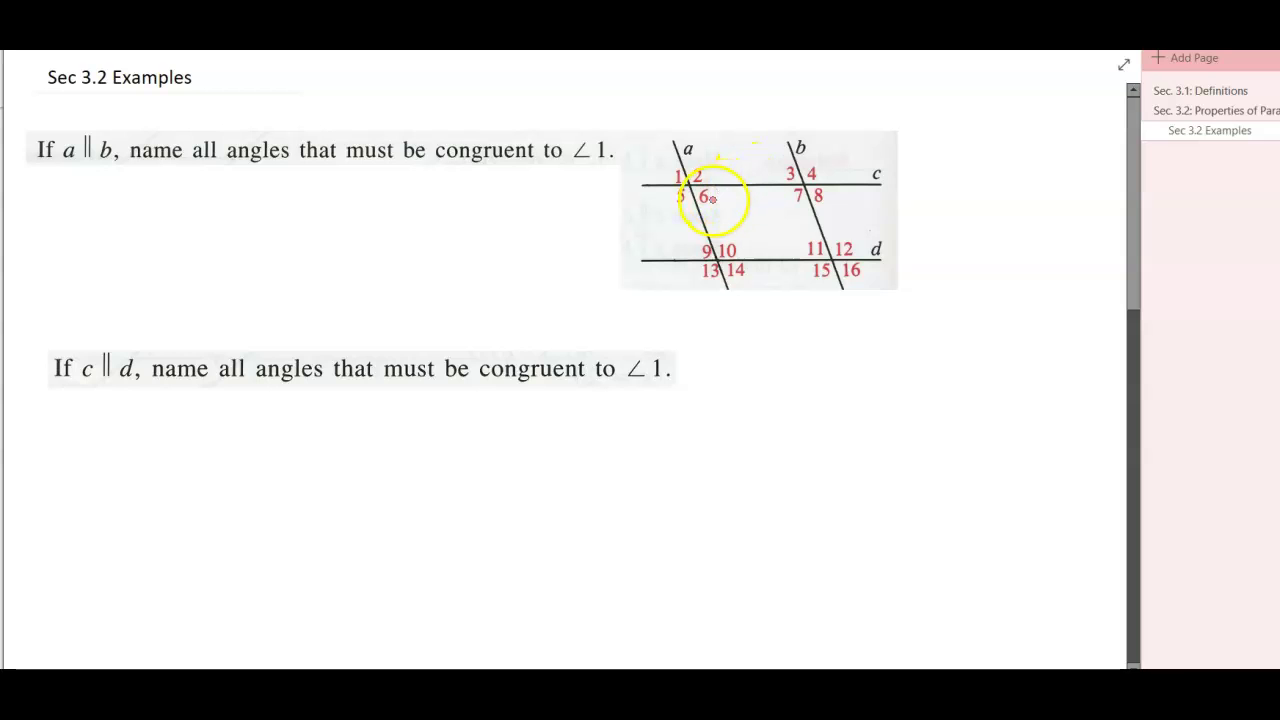
Mark lines a and b as parallel, trace lines a, b and c, and cross out line d in the figure
left_click_drag(702, 216, 708, 226)
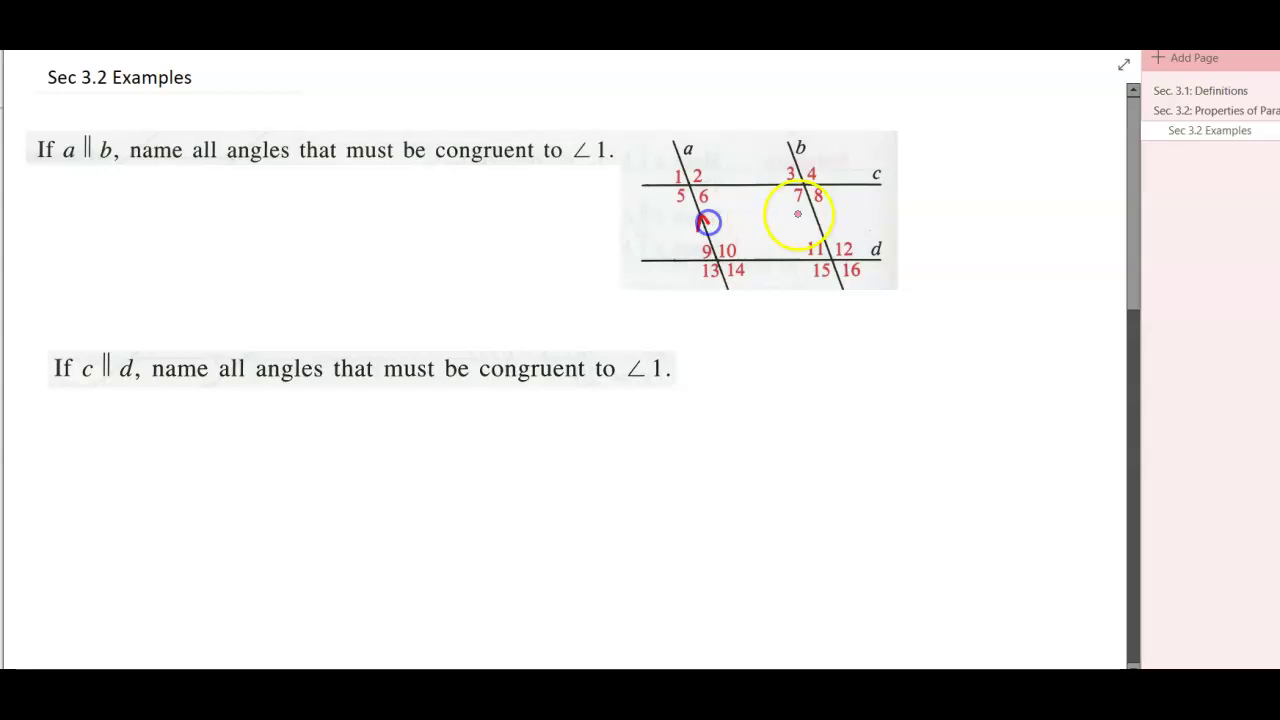
left_click_drag(822, 218, 825, 222)
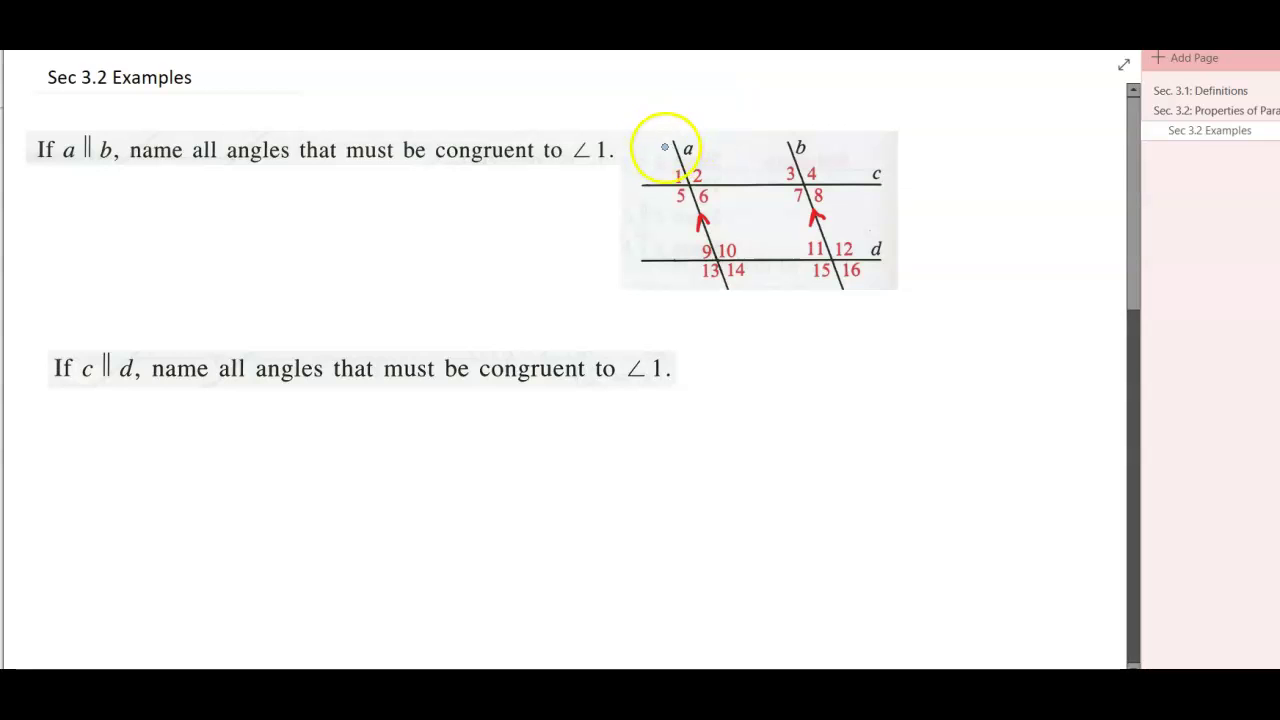
left_click_drag(670, 136, 678, 156)
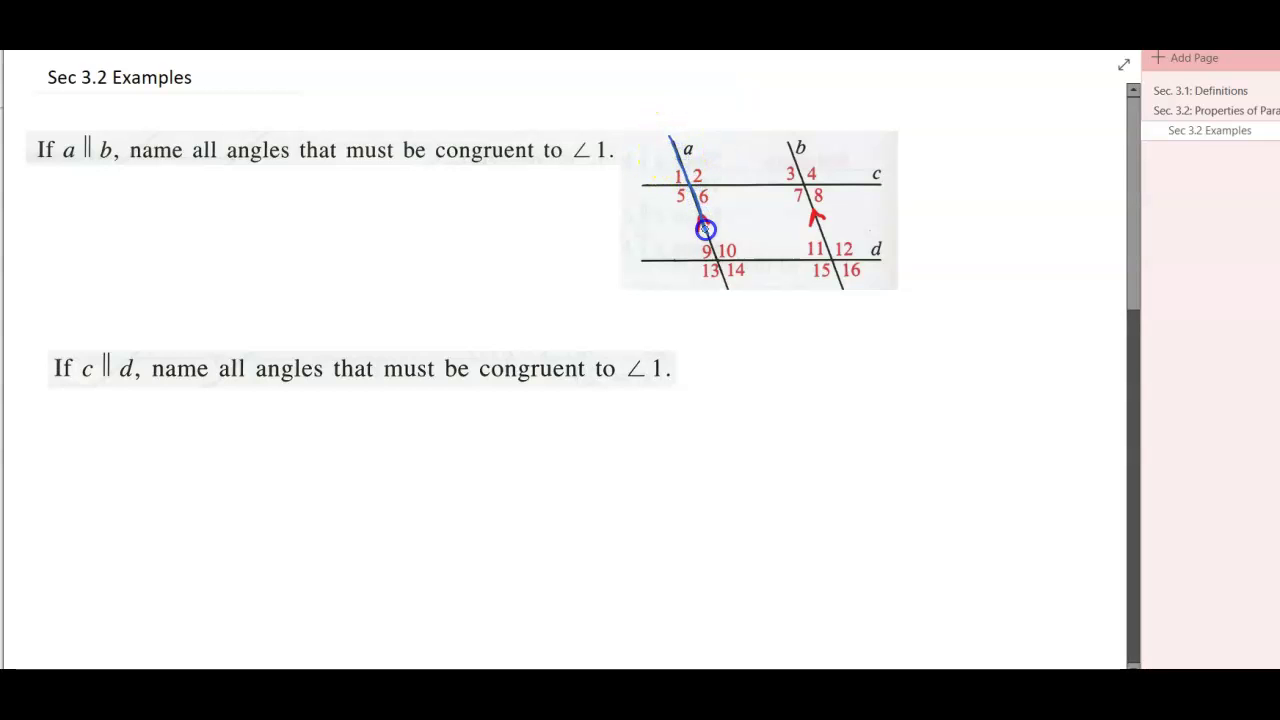
left_click_drag(727, 293, 727, 293)
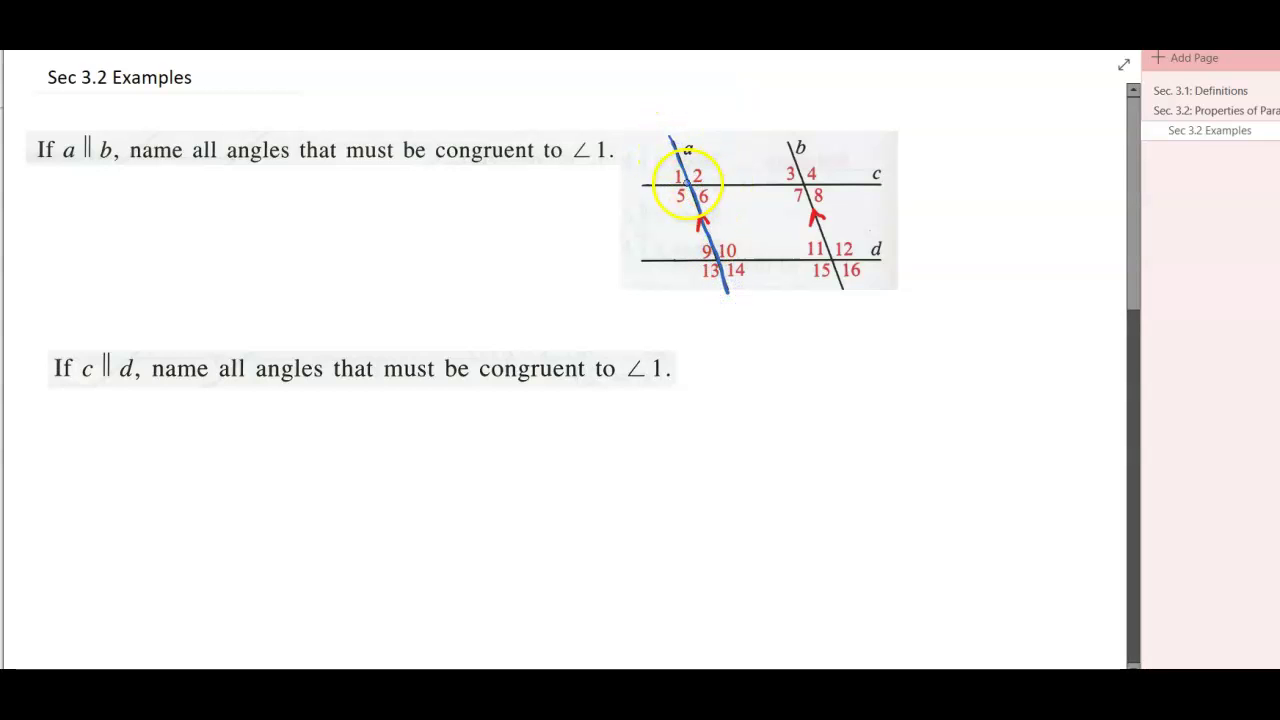
left_click_drag(641, 186, 890, 180)
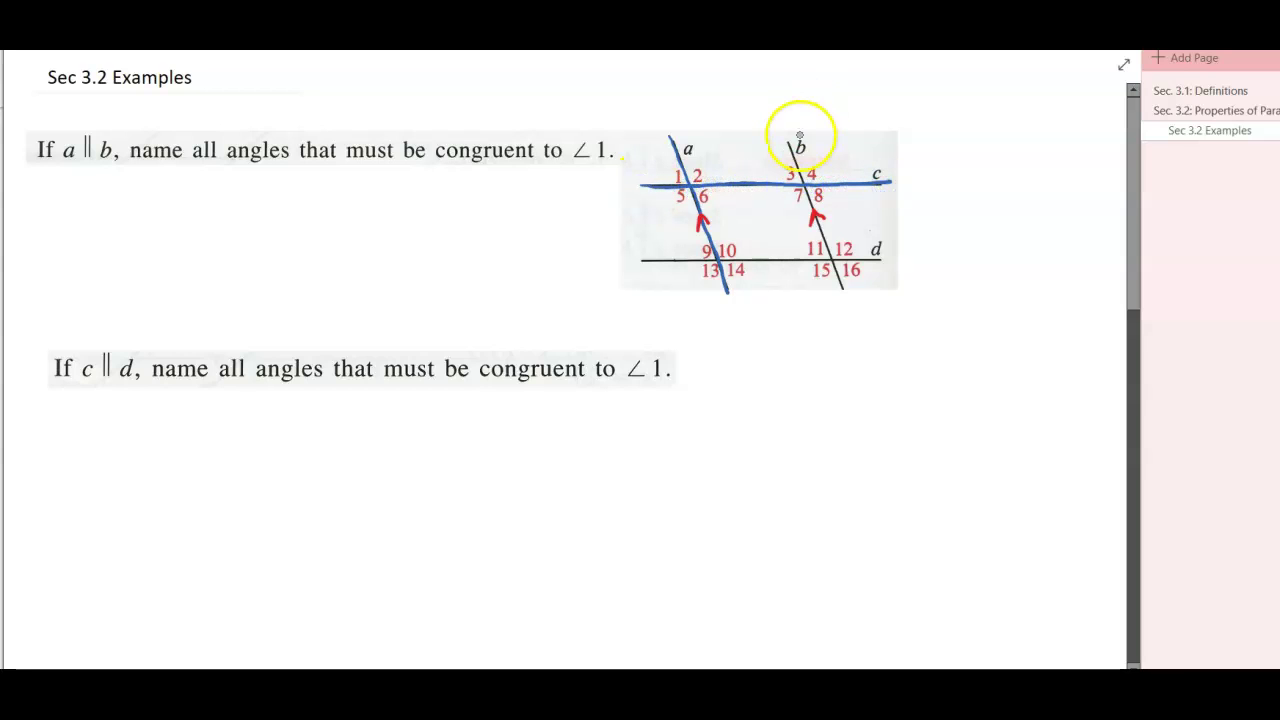
left_click_drag(786, 137, 810, 196)
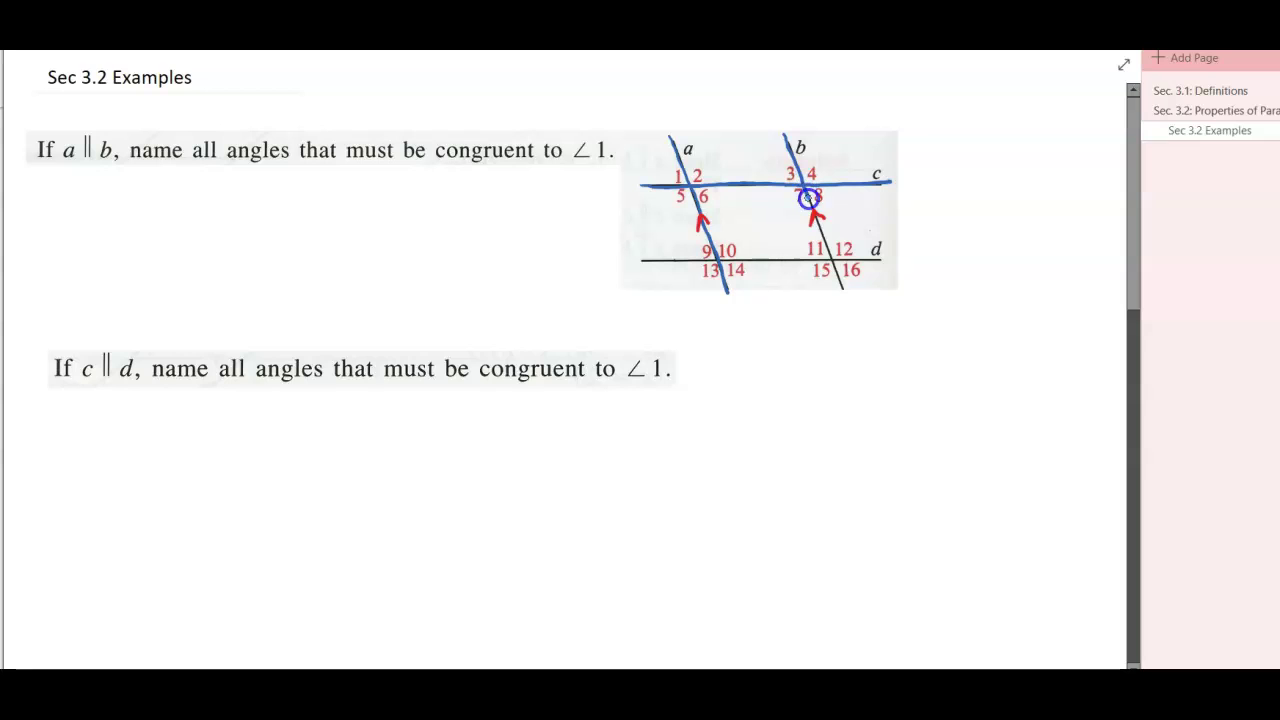
left_click_drag(844, 291, 844, 291)
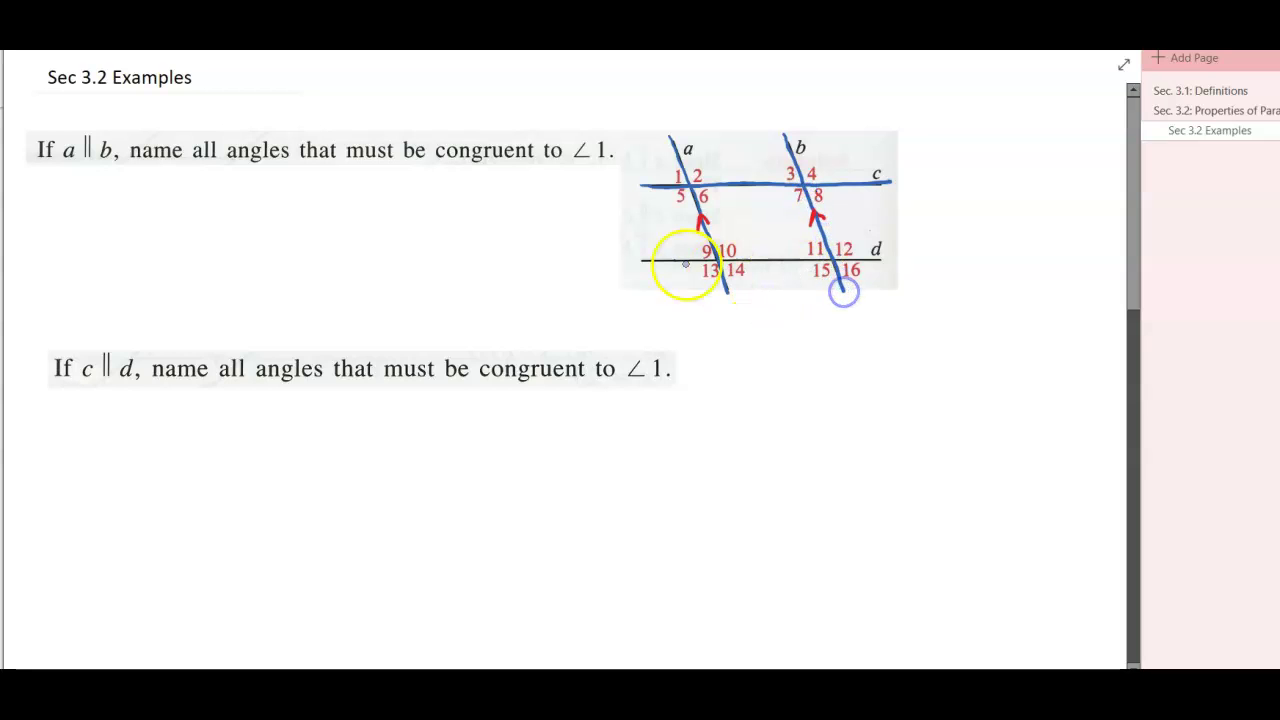
mouse_move(656, 257)
left_mouse_down()
mouse_move(705, 257)
mouse_move(877, 258)
left_mouse_up()
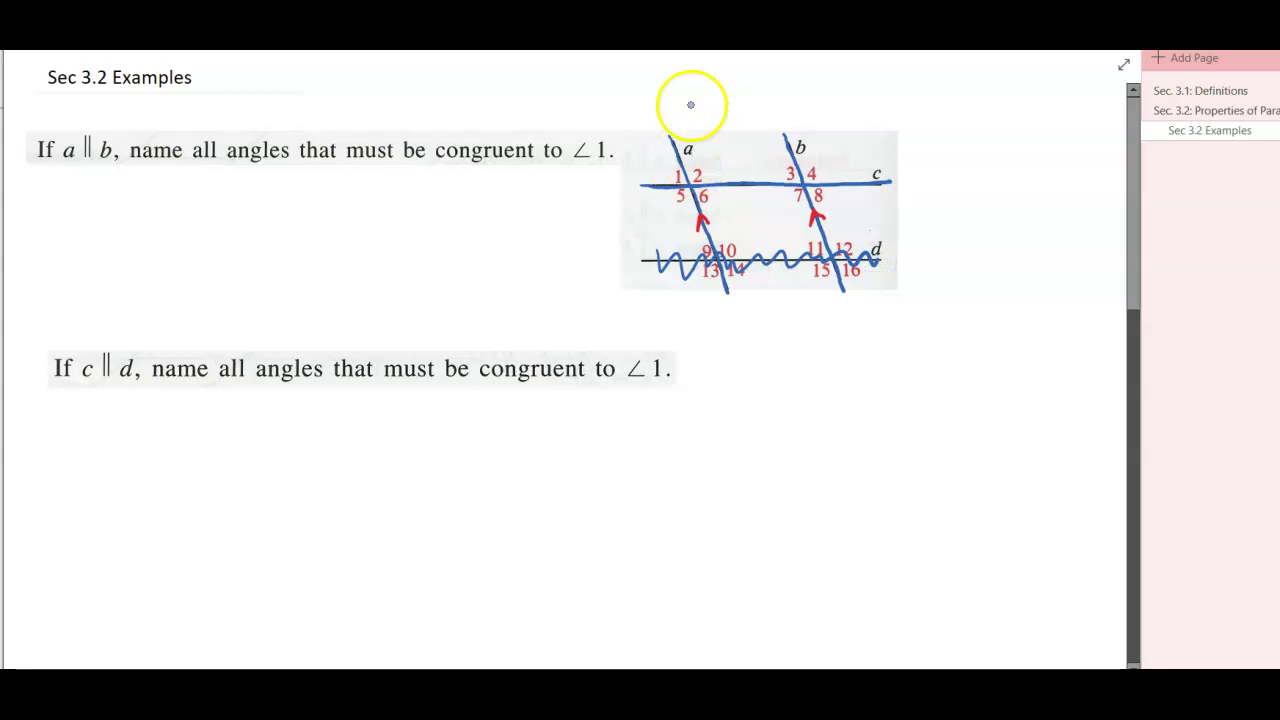
left_click_drag(680, 156, 663, 188)
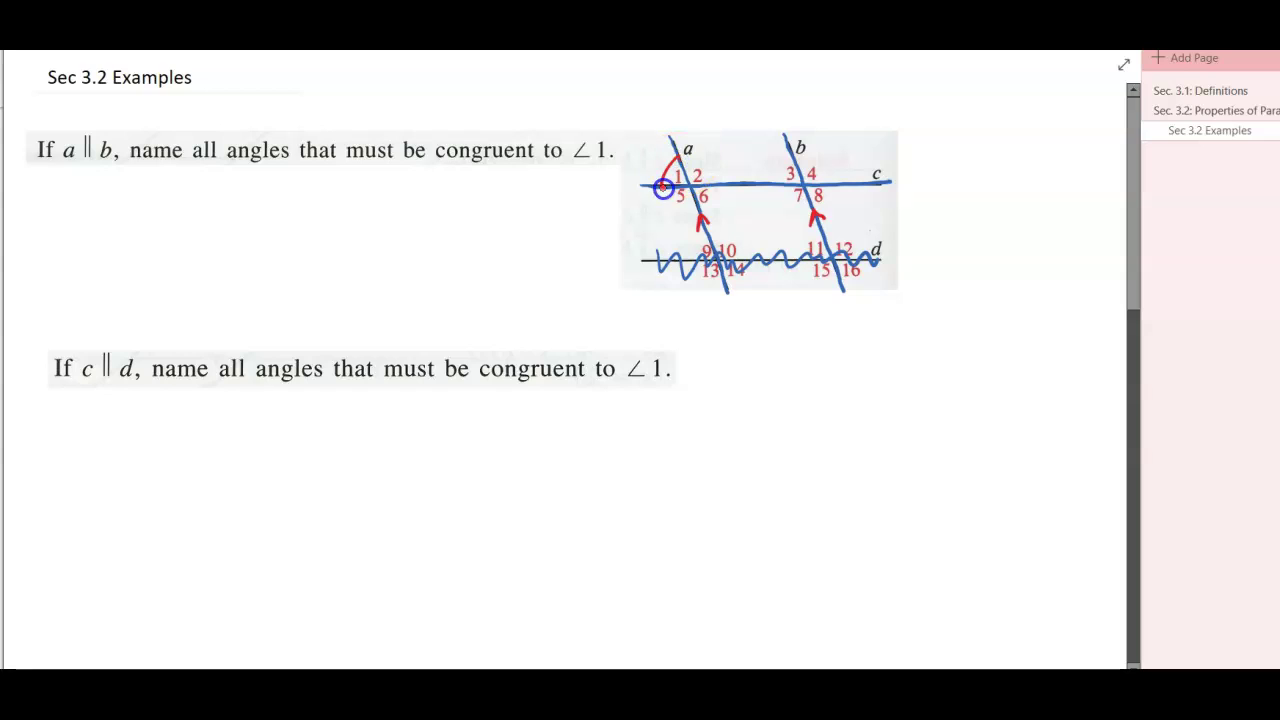
Write the answer ∠6; ∠3; ∠8 and erase the ink markup from the figure
mouse_move(92, 195)
left_mouse_down()
mouse_move(80, 214)
mouse_move(102, 216)
left_mouse_up()
mouse_move(121, 183)
left_mouse_down()
mouse_move(119, 211)
mouse_move(141, 227)
mouse_move(206, 223)
left_mouse_up()
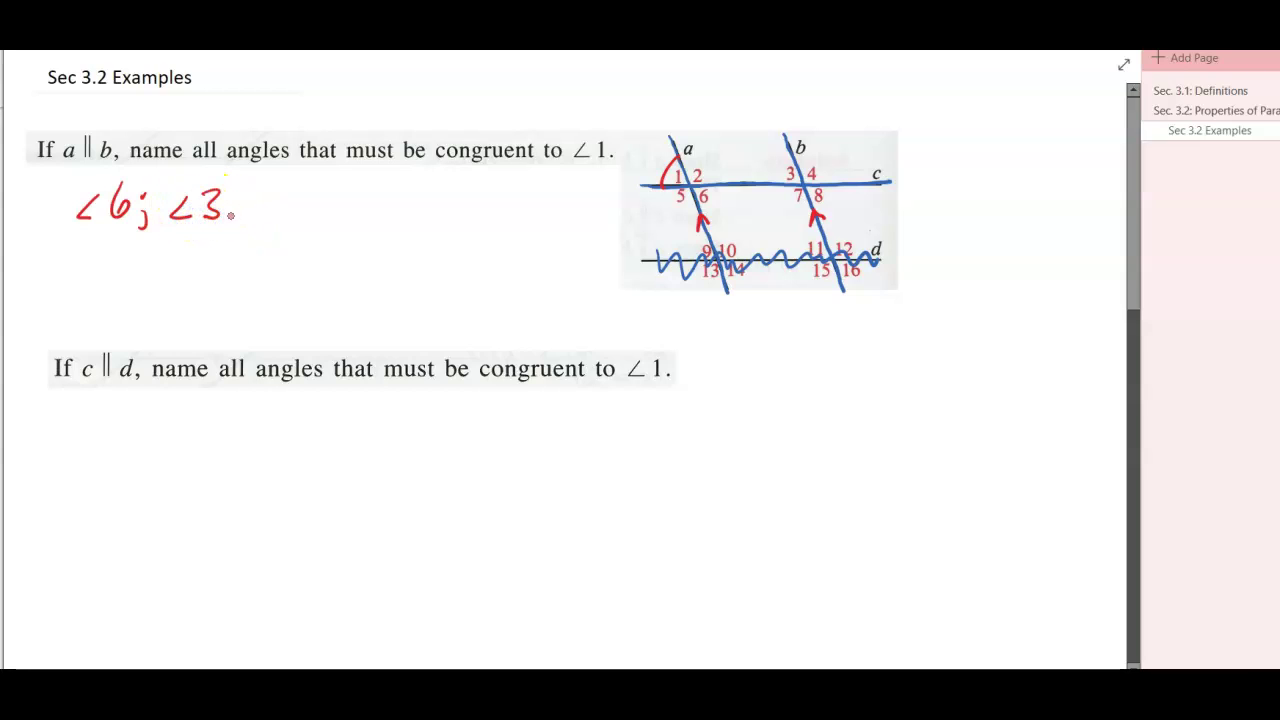
mouse_move(231, 212)
left_mouse_down()
mouse_move(263, 204)
mouse_move(266, 219)
mouse_move(298, 200)
left_mouse_up()
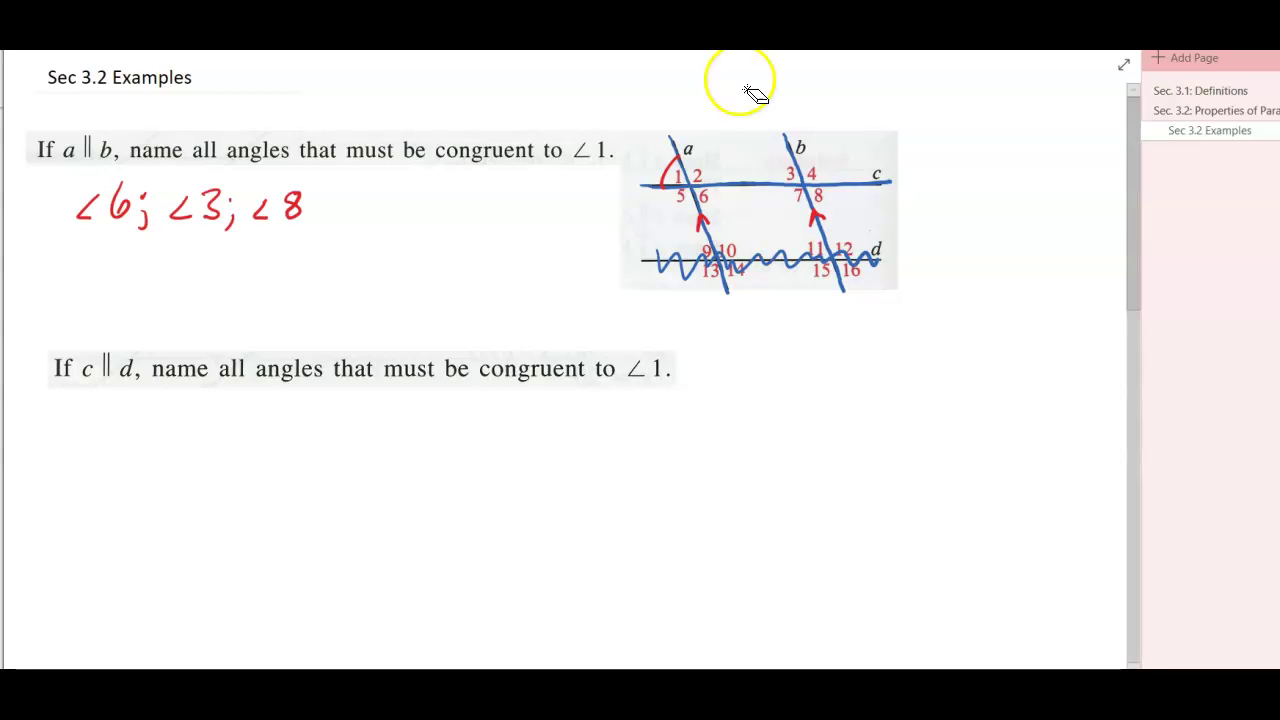
mouse_move(729, 163)
left_mouse_down()
mouse_move(779, 212)
mouse_move(872, 250)
left_mouse_up()
left_click(848, 272)
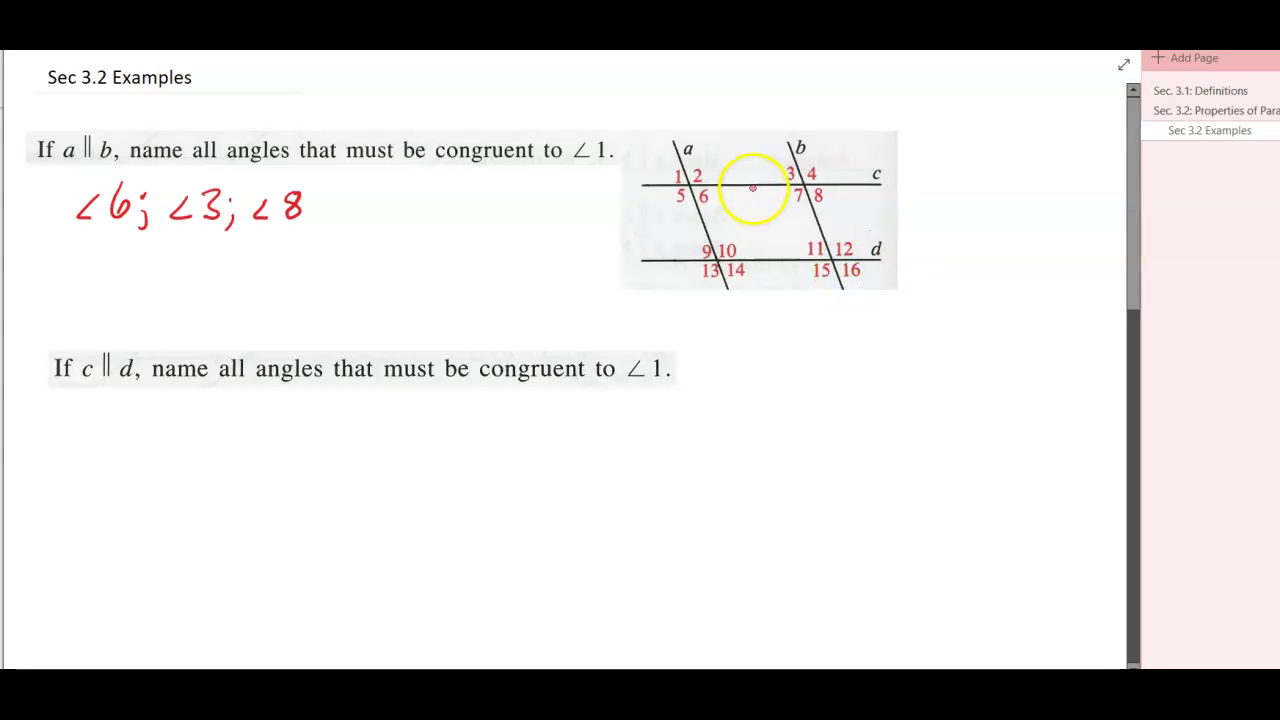
Mark lines c and d as parallel, circle ∠1, trace lines a, c and d, and scribble out line b
mouse_move(741, 185)
left_mouse_down()
mouse_move(765, 185)
mouse_move(754, 192)
left_mouse_up()
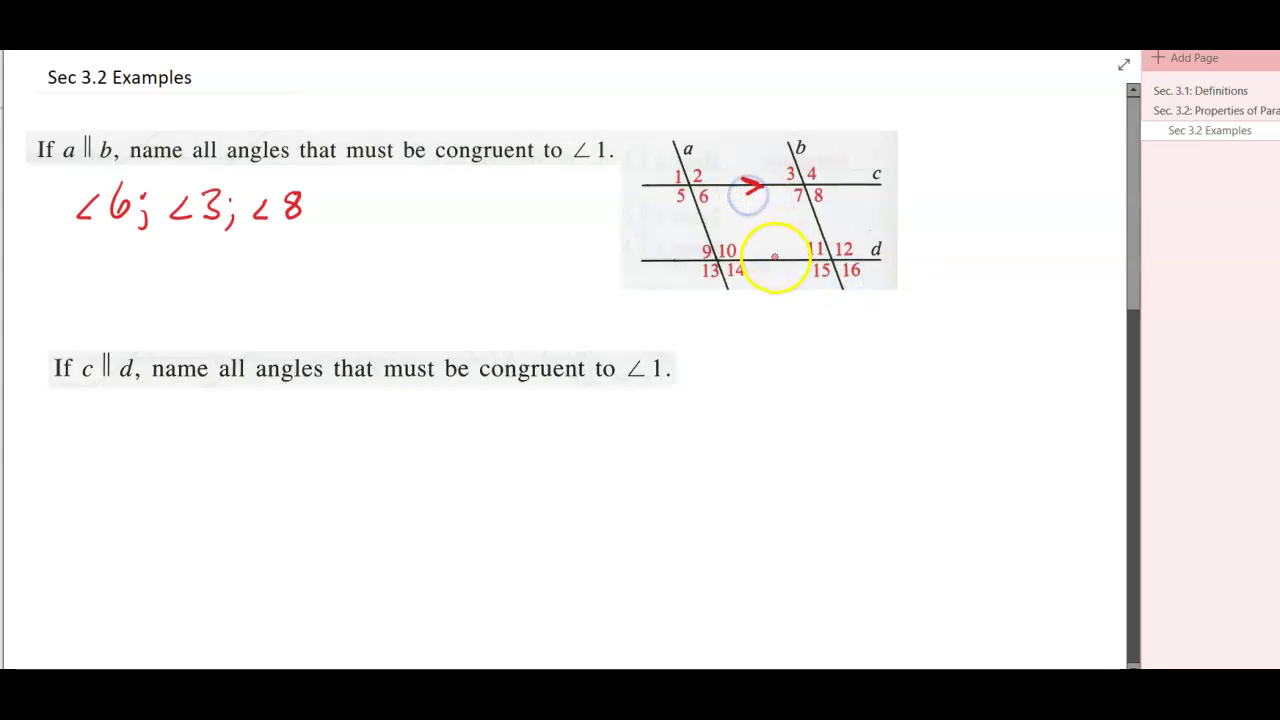
left_click(779, 258)
left_click_drag(779, 258, 767, 271)
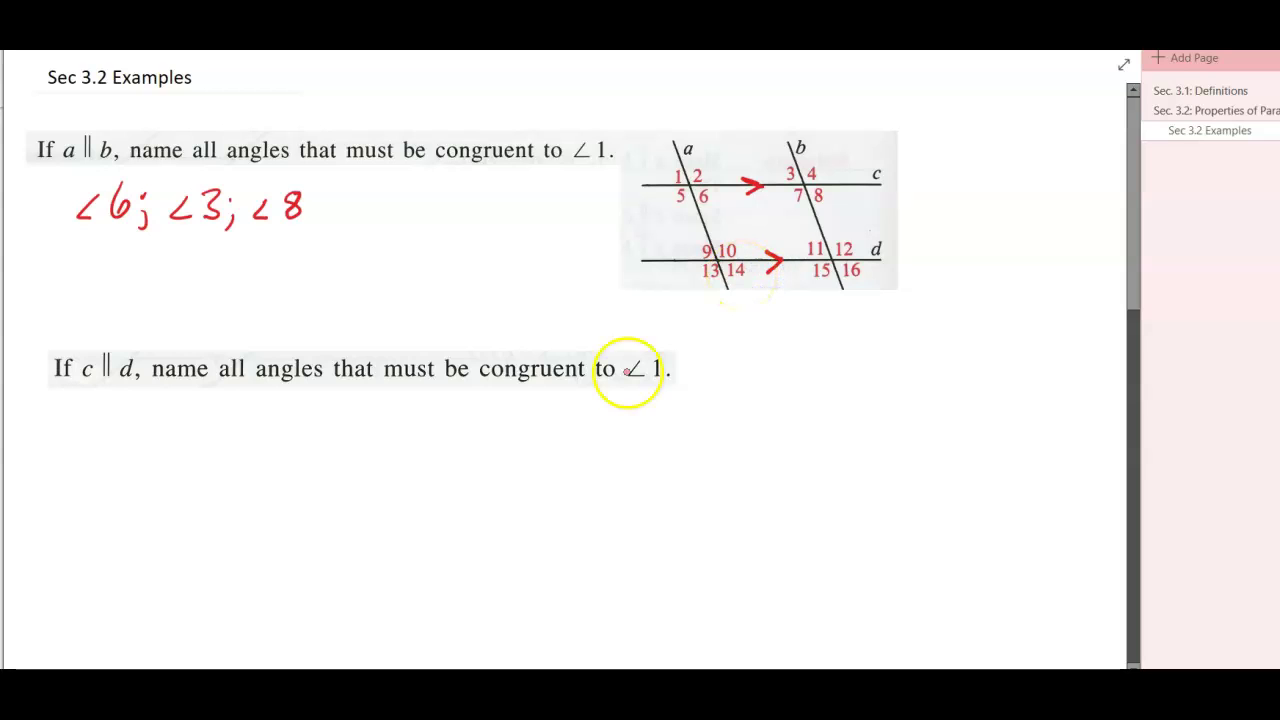
mouse_move(628, 371)
left_mouse_down()
mouse_move(666, 374)
mouse_move(631, 391)
mouse_move(630, 352)
left_mouse_up()
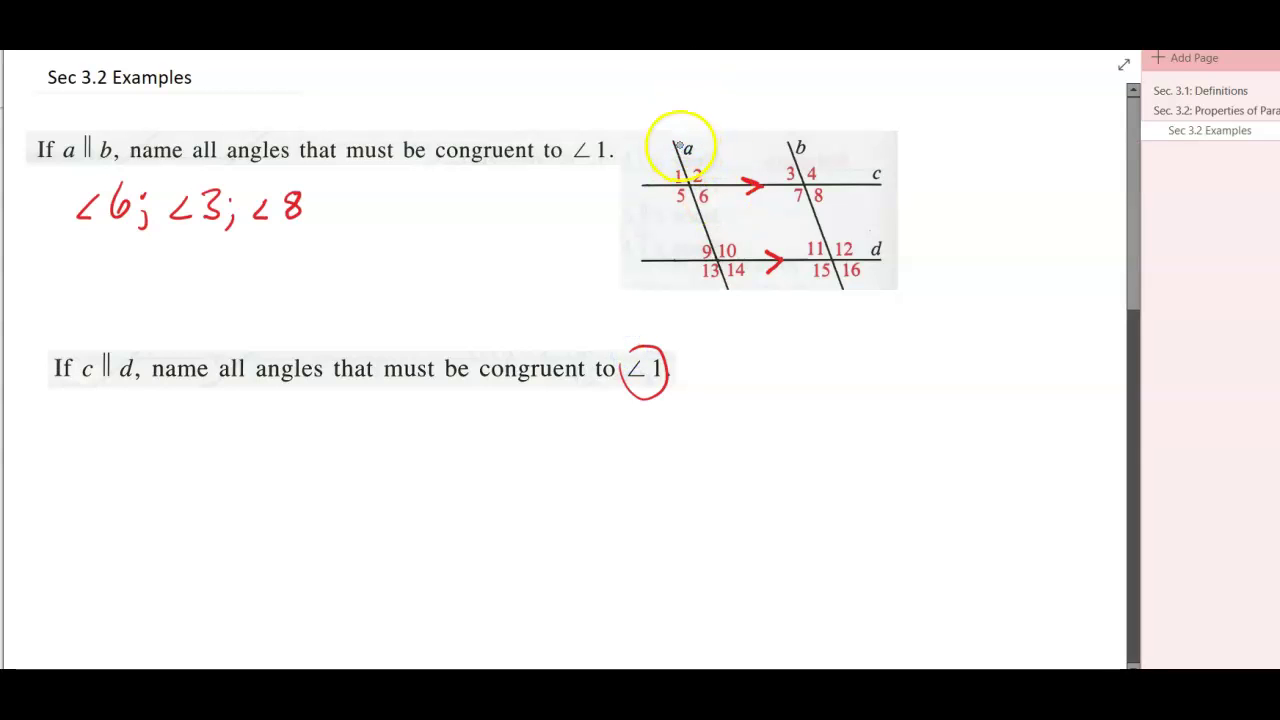
left_click_drag(673, 134, 682, 163)
left_click_drag(720, 268, 731, 297)
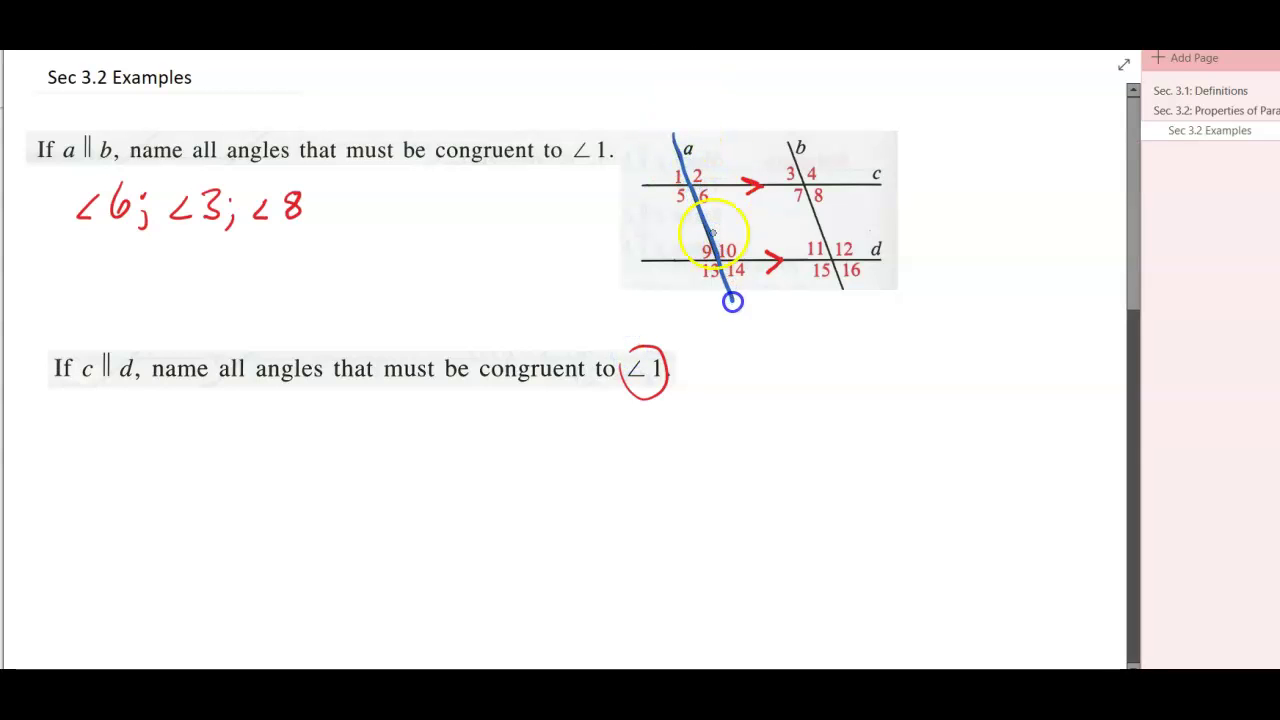
left_click_drag(643, 186, 883, 184)
left_click_drag(640, 261, 889, 258)
mouse_move(790, 165)
left_mouse_down()
mouse_move(815, 190)
mouse_move(842, 188)
mouse_move(820, 275)
mouse_move(866, 284)
left_mouse_up()
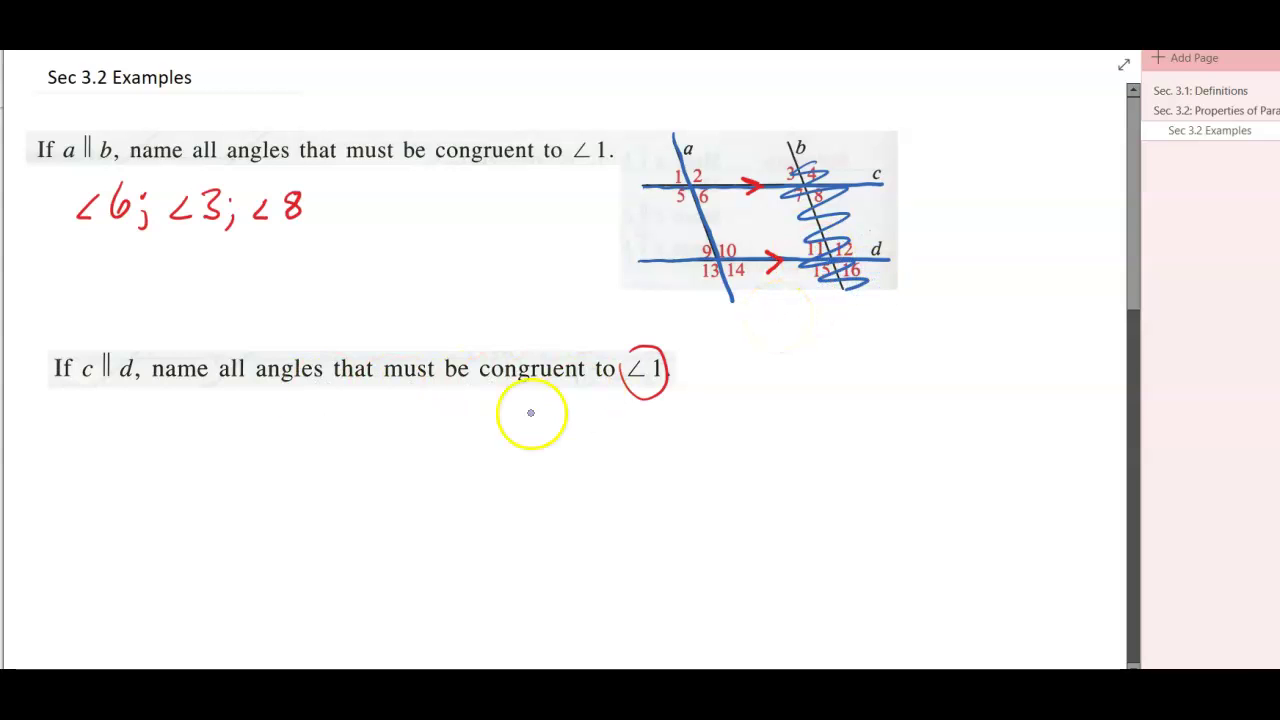
Write the answer ∠6; ∠9; ∠14, marking angles 1 and 9 with arcs
mouse_move(97, 423)
left_mouse_down()
mouse_move(90, 446)
mouse_move(146, 446)
left_mouse_up()
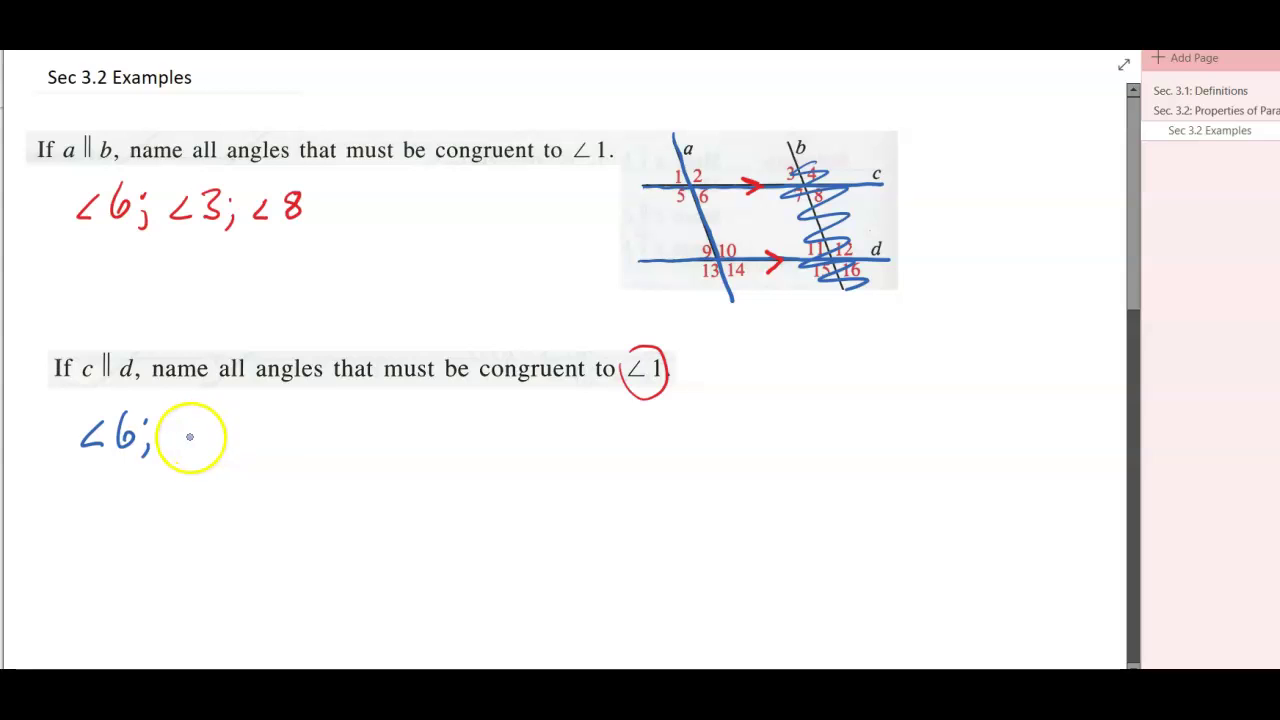
mouse_move(204, 432)
left_mouse_down()
mouse_move(205, 451)
mouse_move(232, 433)
mouse_move(250, 458)
left_mouse_up()
left_click(254, 428)
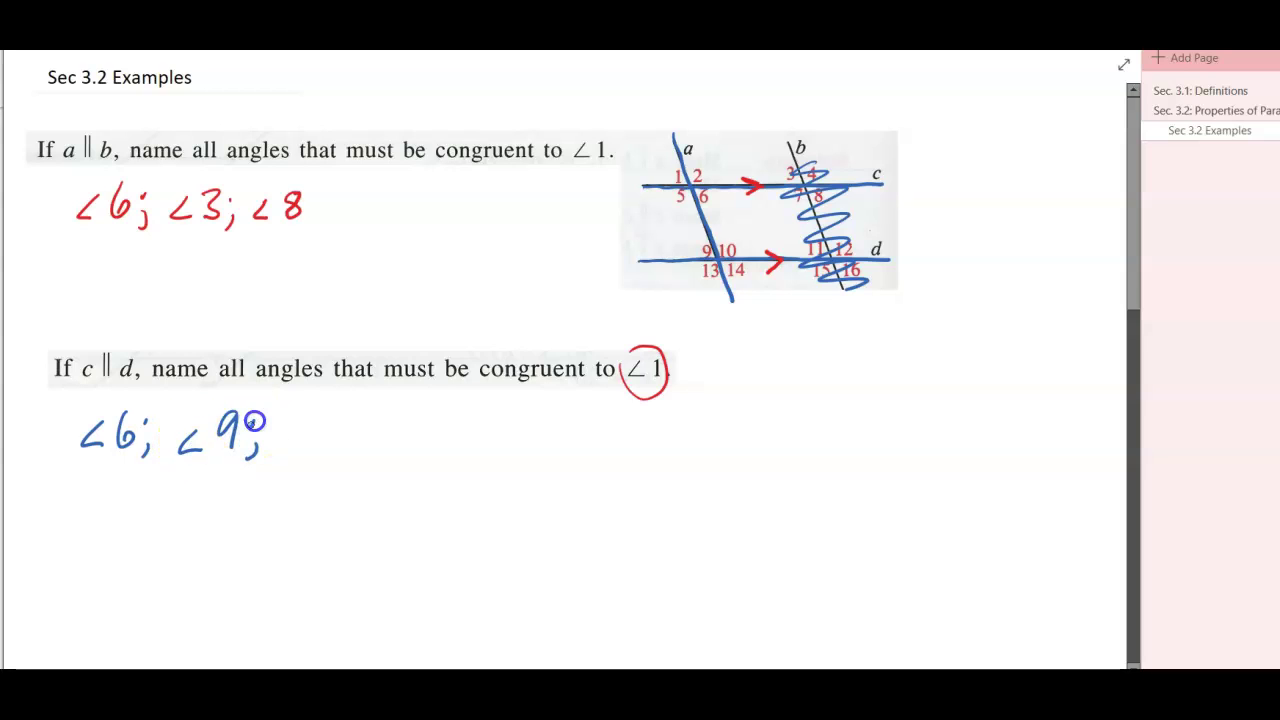
left_click_drag(663, 179, 675, 186)
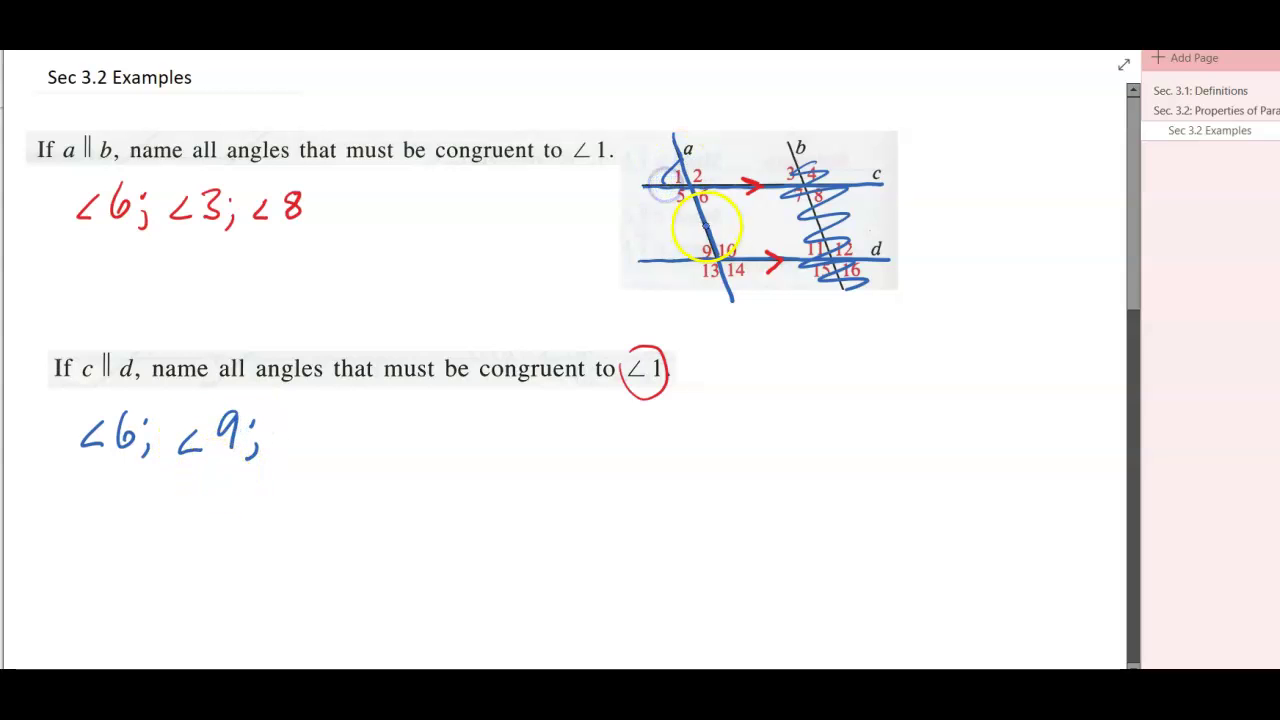
left_click_drag(702, 231, 689, 256)
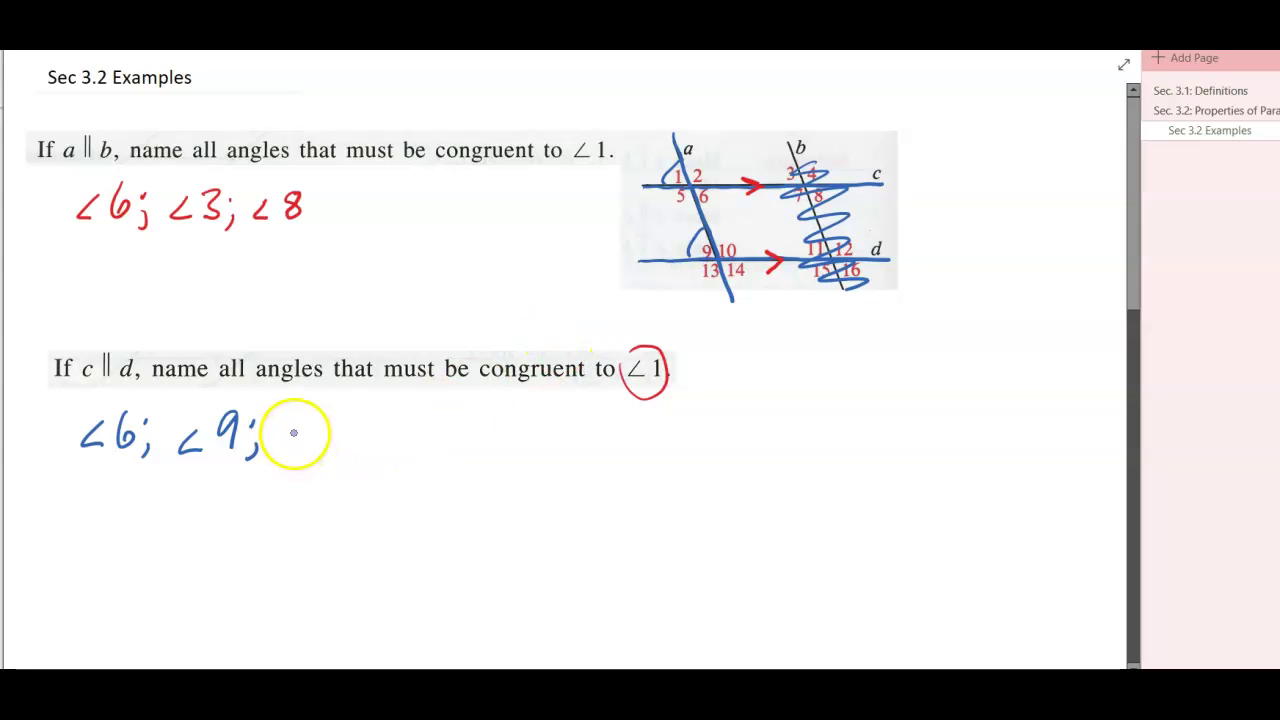
mouse_move(320, 426)
left_mouse_down()
mouse_move(308, 443)
mouse_move(318, 450)
left_mouse_up()
mouse_move(328, 424)
left_mouse_down()
mouse_move(329, 450)
mouse_move(362, 440)
left_mouse_up()
left_click_drag(356, 418, 352, 451)
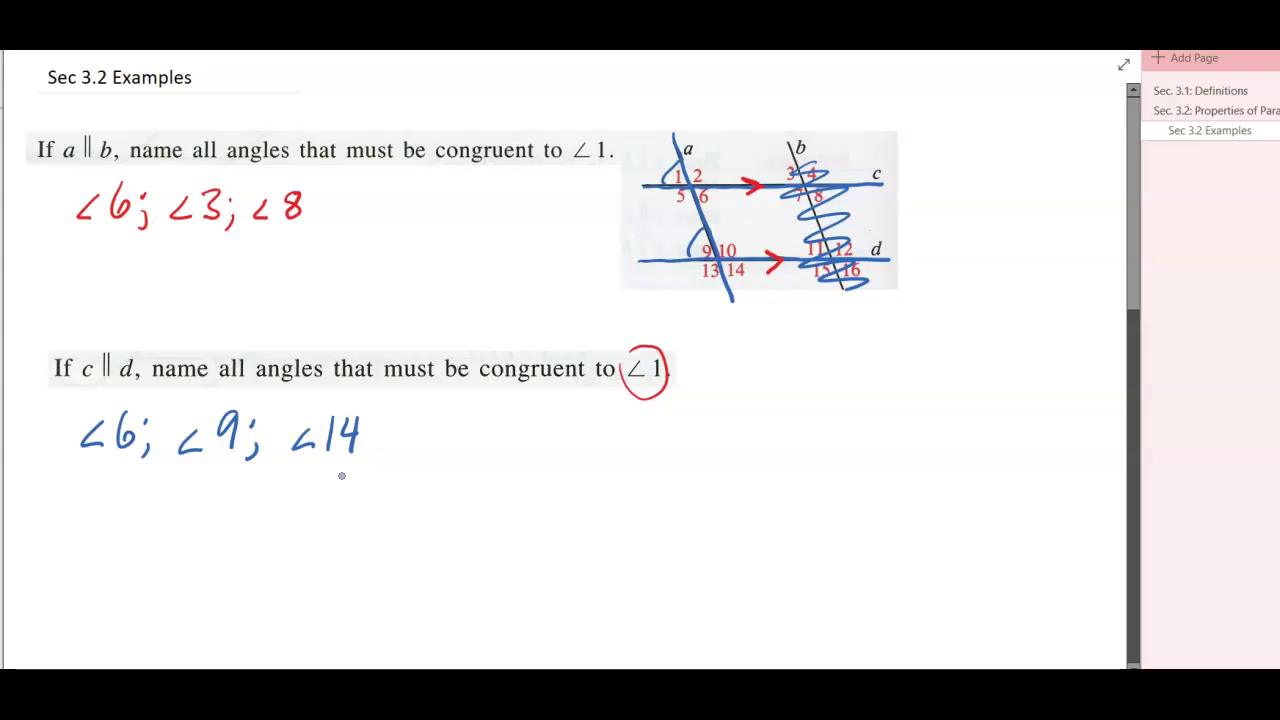
left_click(340, 465)
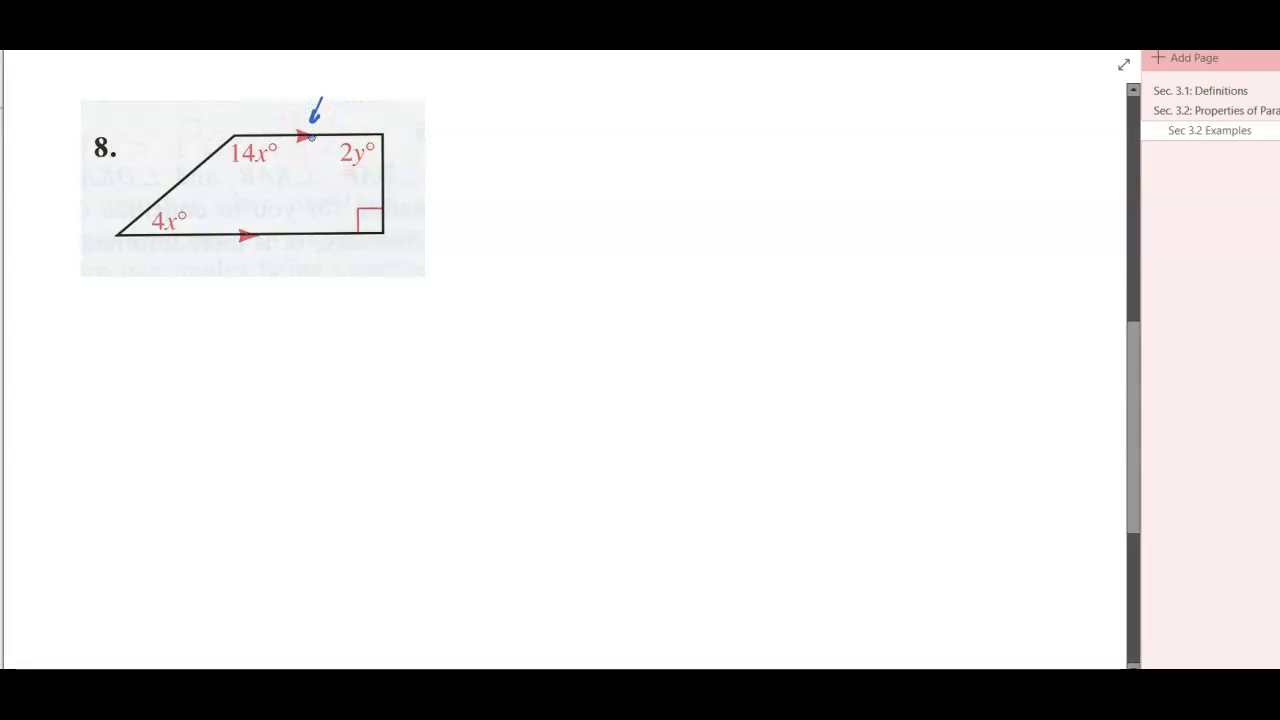
Trace the trapezoid's parallel edges, mark the 14x° and 4x° angles, and write 14x + 4x = 180
left_click_drag(232, 134, 382, 134)
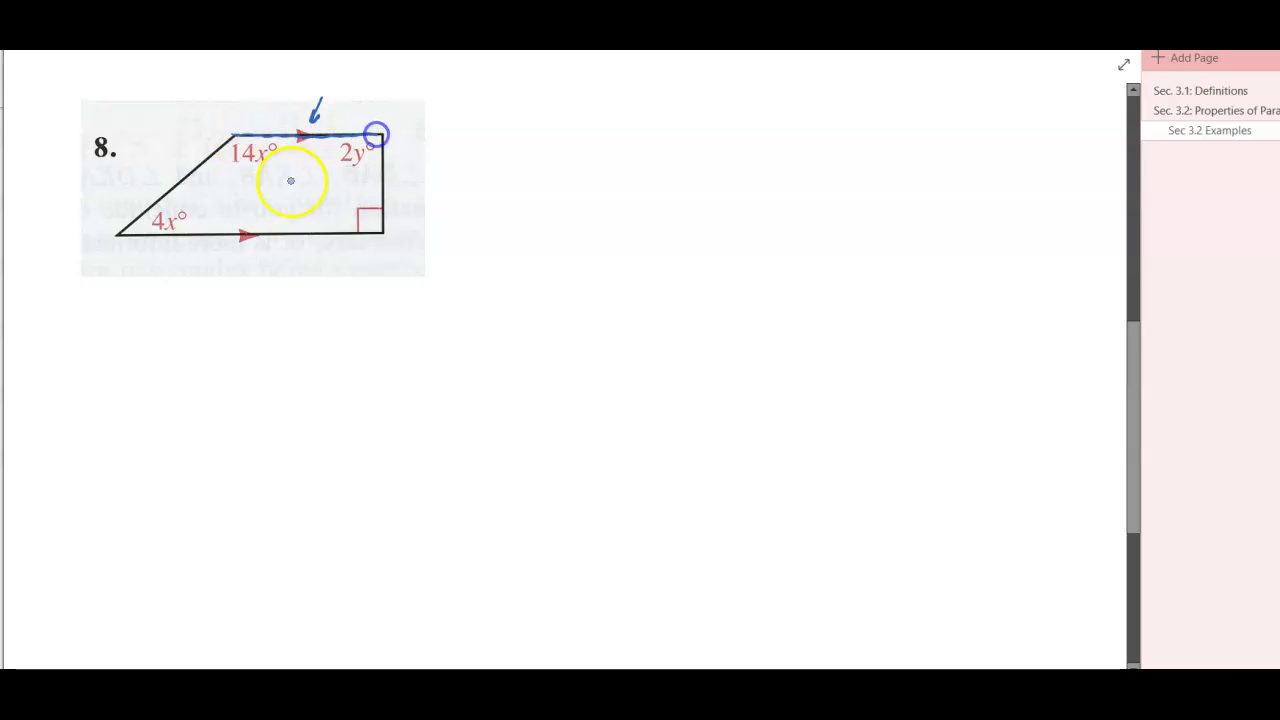
left_click_drag(118, 234, 341, 231)
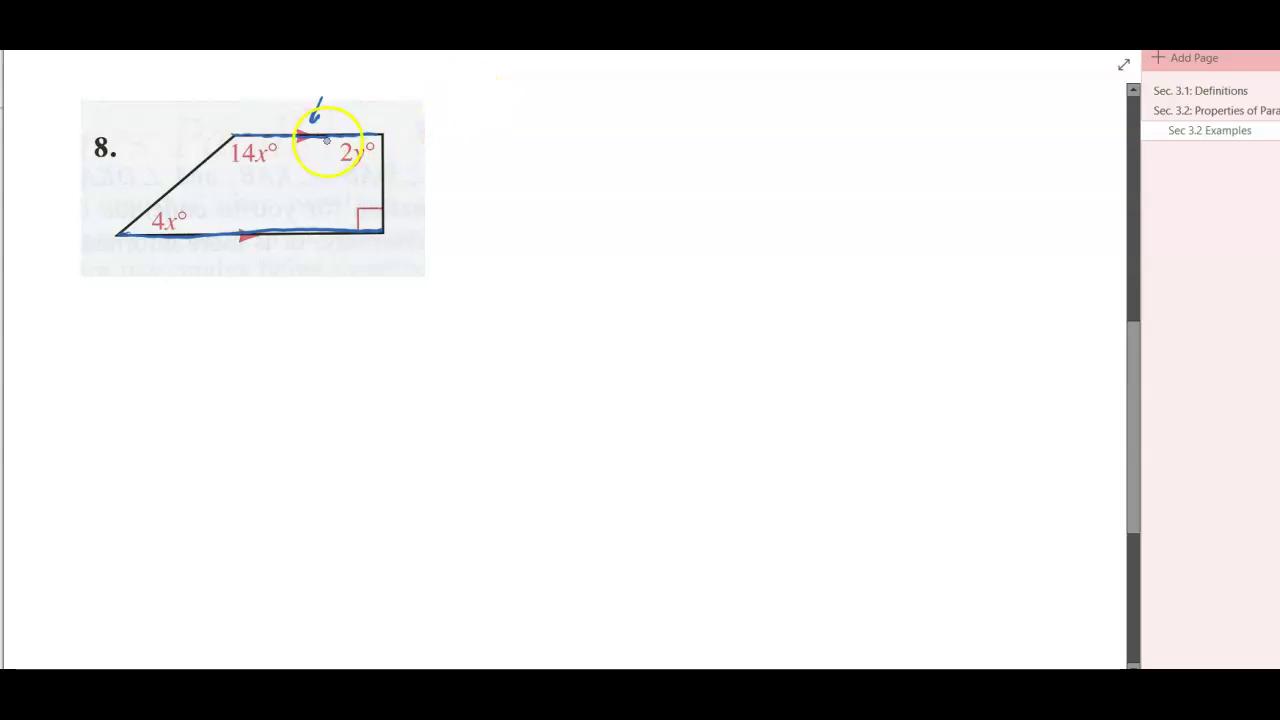
mouse_move(287, 137)
left_mouse_down()
mouse_move(277, 154)
mouse_move(204, 172)
mouse_move(200, 230)
left_mouse_up()
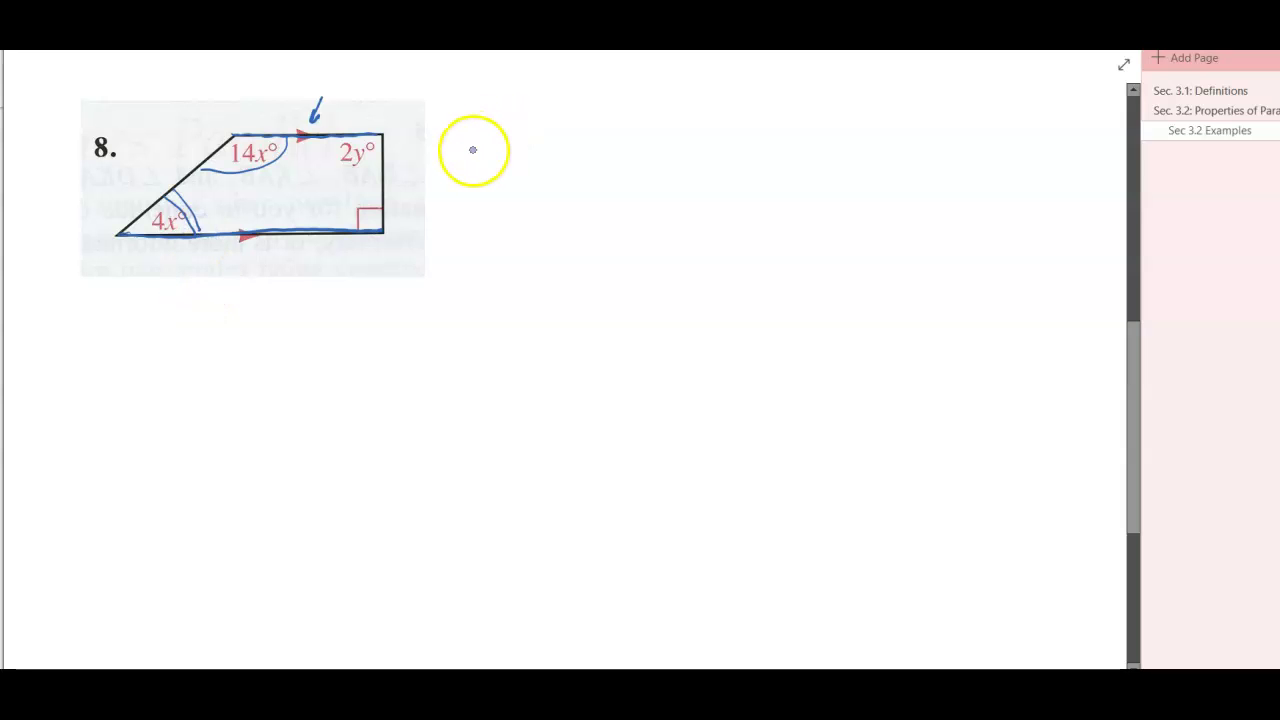
mouse_move(483, 128)
left_mouse_down()
mouse_move(482, 159)
mouse_move(493, 129)
mouse_move(506, 157)
mouse_move(562, 145)
left_mouse_up()
mouse_move(553, 138)
left_mouse_down()
mouse_move(592, 135)
mouse_move(618, 156)
left_mouse_up()
mouse_move(618, 132)
left_mouse_down()
mouse_move(600, 156)
mouse_move(648, 147)
left_mouse_up()
mouse_move(658, 150)
left_mouse_down()
mouse_move(664, 128)
mouse_move(682, 150)
left_mouse_up()
left_click_drag(708, 127, 706, 129)
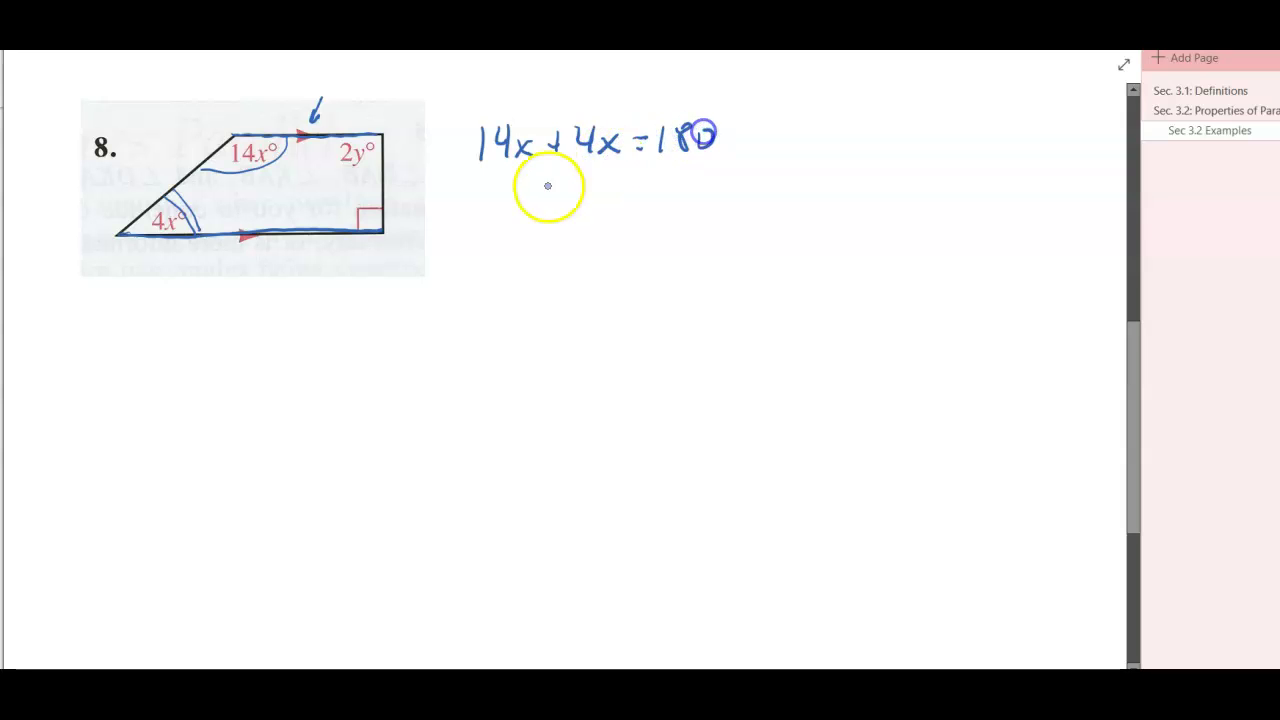
Simplify to 18x = 180 and write the result x = 10
mouse_move(540, 178)
left_mouse_down()
mouse_move(540, 202)
mouse_move(562, 180)
mouse_move(598, 202)
left_mouse_up()
left_click_drag(598, 180, 626, 187)
left_click_drag(612, 196, 626, 196)
mouse_move(660, 176)
left_mouse_down()
mouse_move(660, 200)
mouse_move(690, 178)
left_mouse_up()
left_click_drag(555, 236, 608, 237)
left_click_drag(594, 245, 608, 245)
left_click_drag(624, 229, 624, 253)
left_click_drag(642, 229, 640, 231)
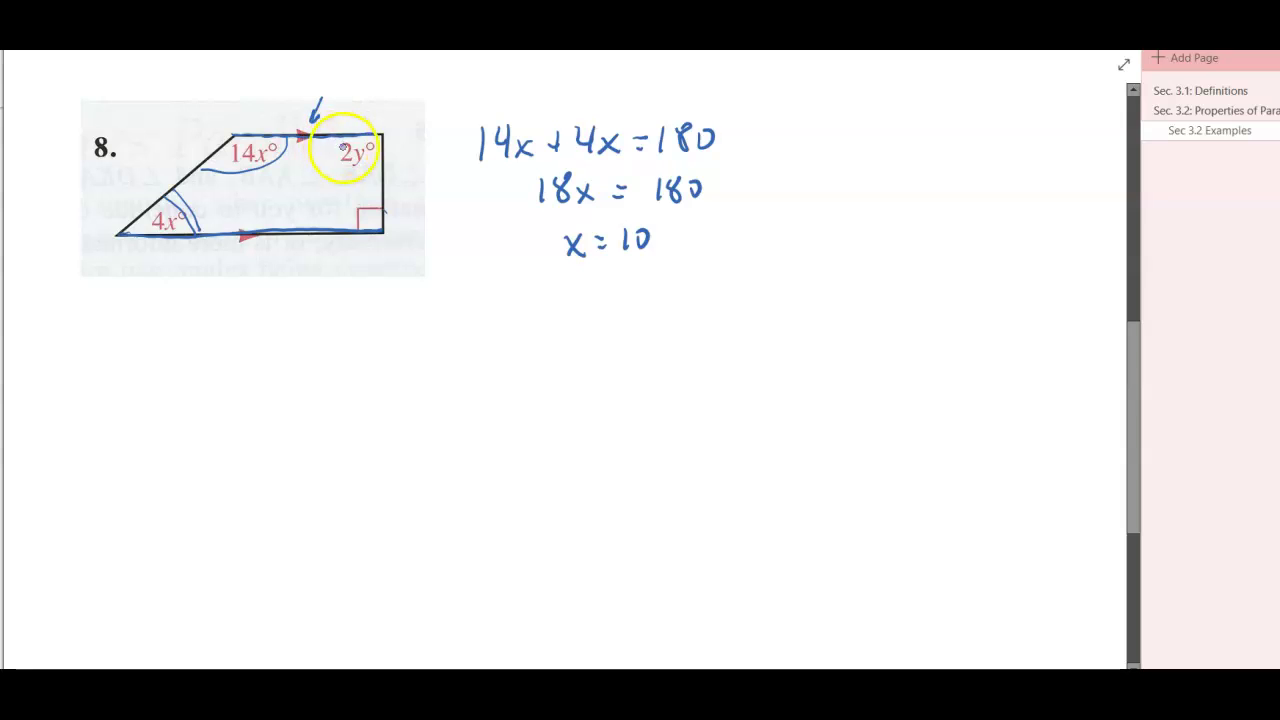
Mark the 2y° and right angles, then solve 2y + 90 = 180 down to y = 45
left_click_drag(336, 138, 380, 177)
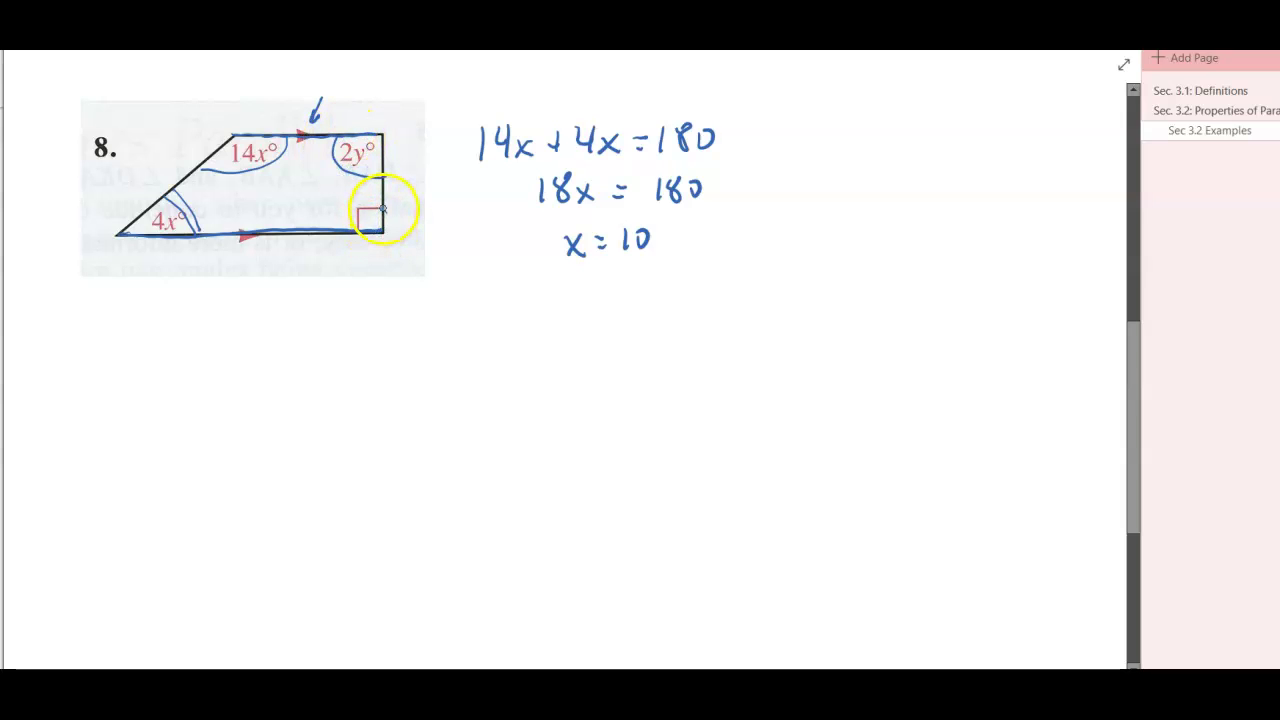
left_click(378, 211)
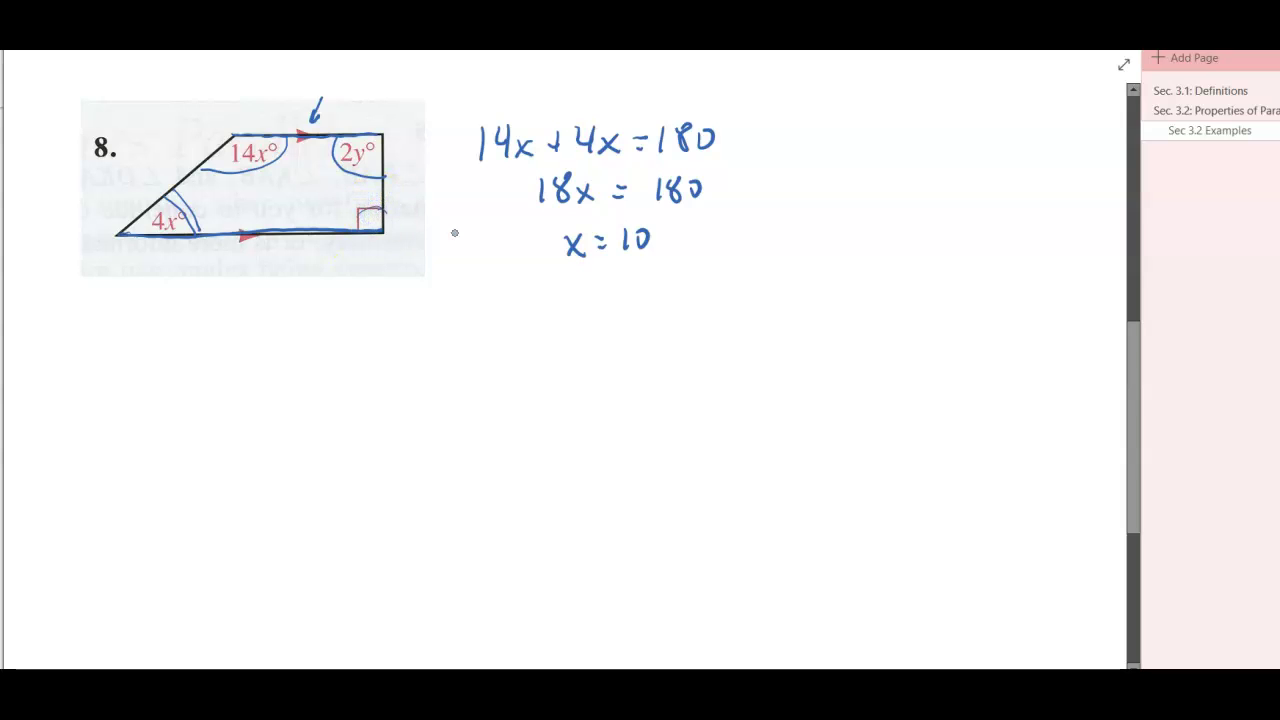
mouse_move(508, 312)
left_mouse_down()
mouse_move(504, 332)
mouse_move(545, 332)
left_mouse_up()
left_click(572, 317)
mouse_move(556, 316)
left_mouse_down()
mouse_move(546, 352)
mouse_move(606, 328)
mouse_move(730, 318)
left_mouse_up()
mouse_move(598, 370)
left_mouse_down()
mouse_move(612, 392)
mouse_move(661, 378)
left_mouse_up()
mouse_move(708, 366)
left_mouse_down()
mouse_move(704, 386)
mouse_move(722, 366)
left_mouse_up()
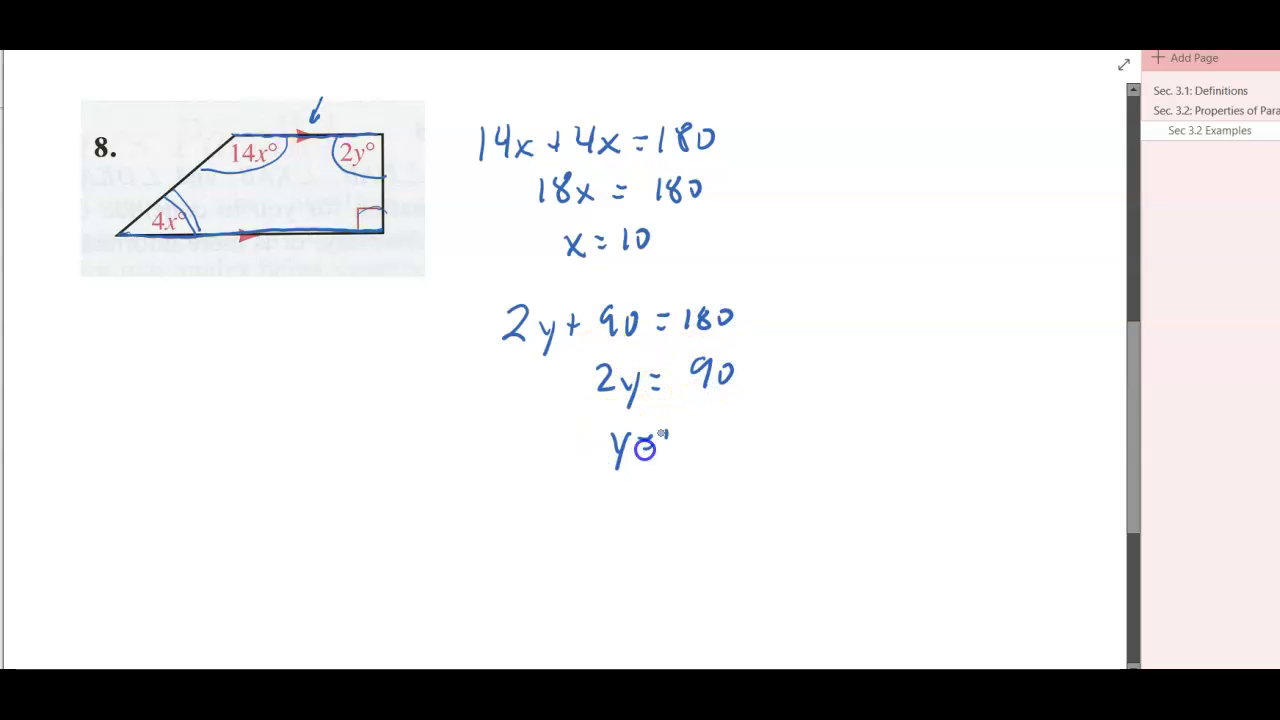
left_click_drag(695, 428, 692, 452)
left_click_drag(697, 428, 715, 427)
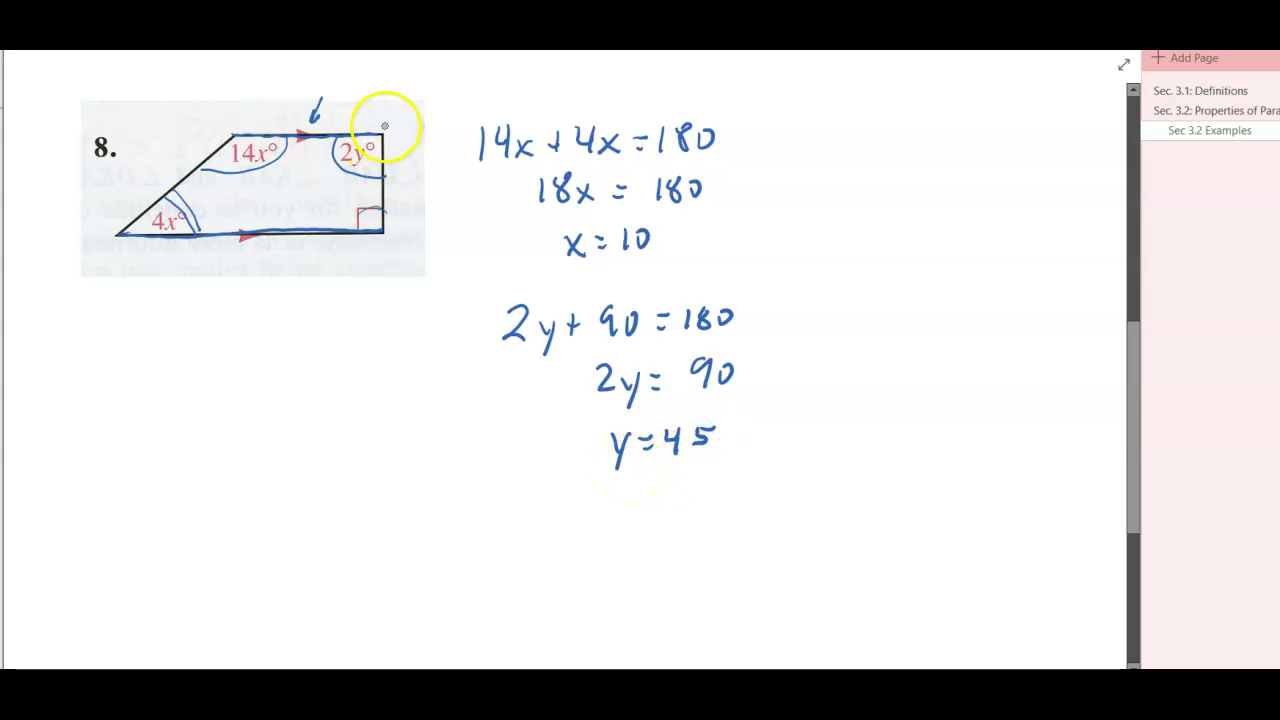
mouse_move(389, 126)
left_mouse_down()
mouse_move(383, 232)
mouse_move(274, 232)
mouse_move(360, 232)
left_mouse_up()
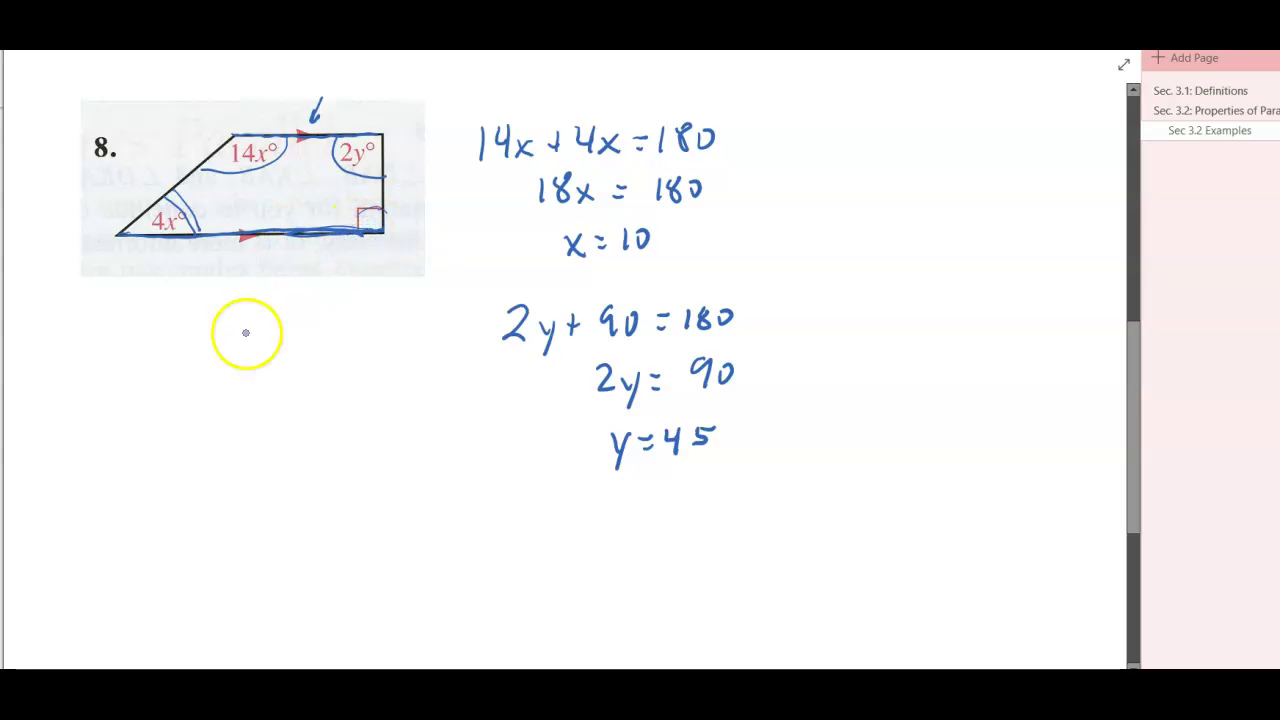
mouse_move(356, 129)
left_mouse_down()
mouse_move(359, 157)
mouse_move(394, 158)
left_mouse_up()
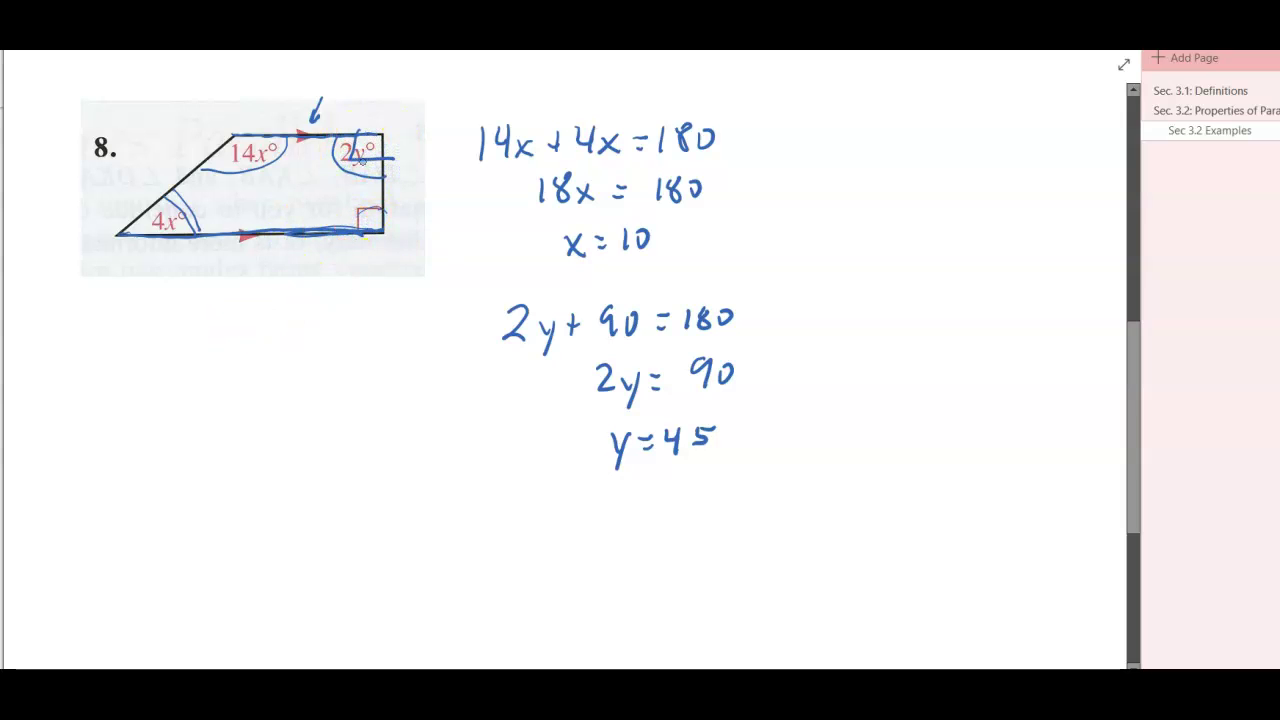